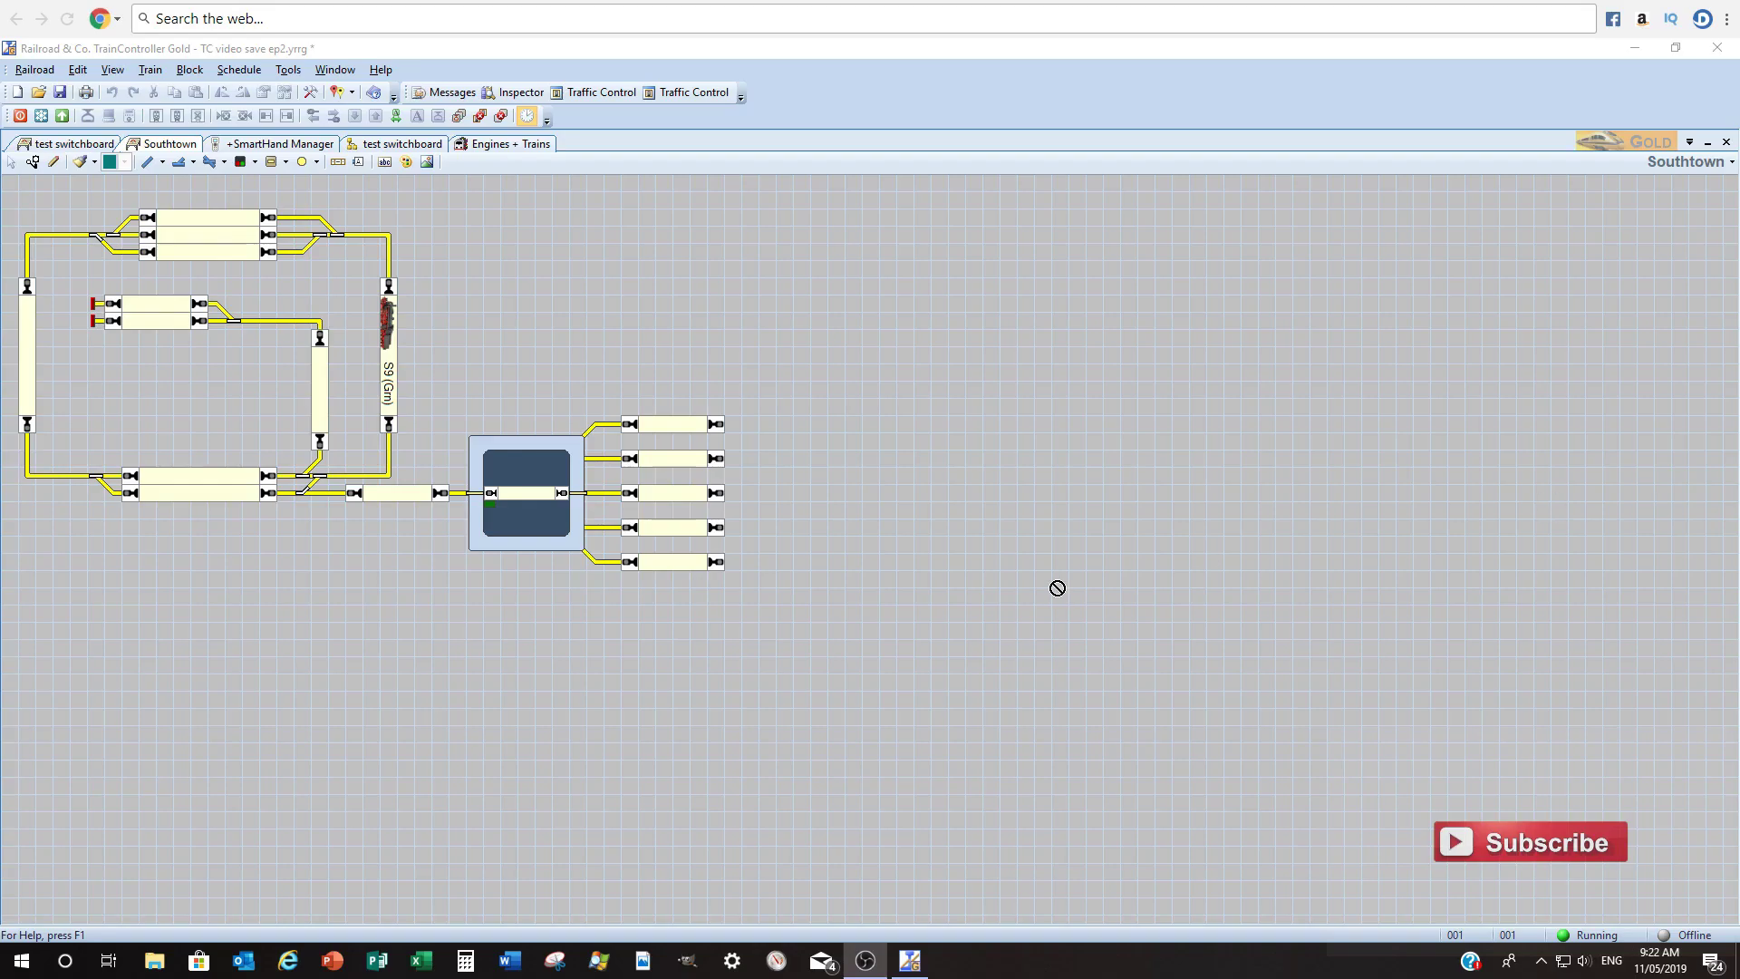
Put the test switchboard with Blocks 18–23 into edit mode and select the track-drawing pencil.
click(86, 170)
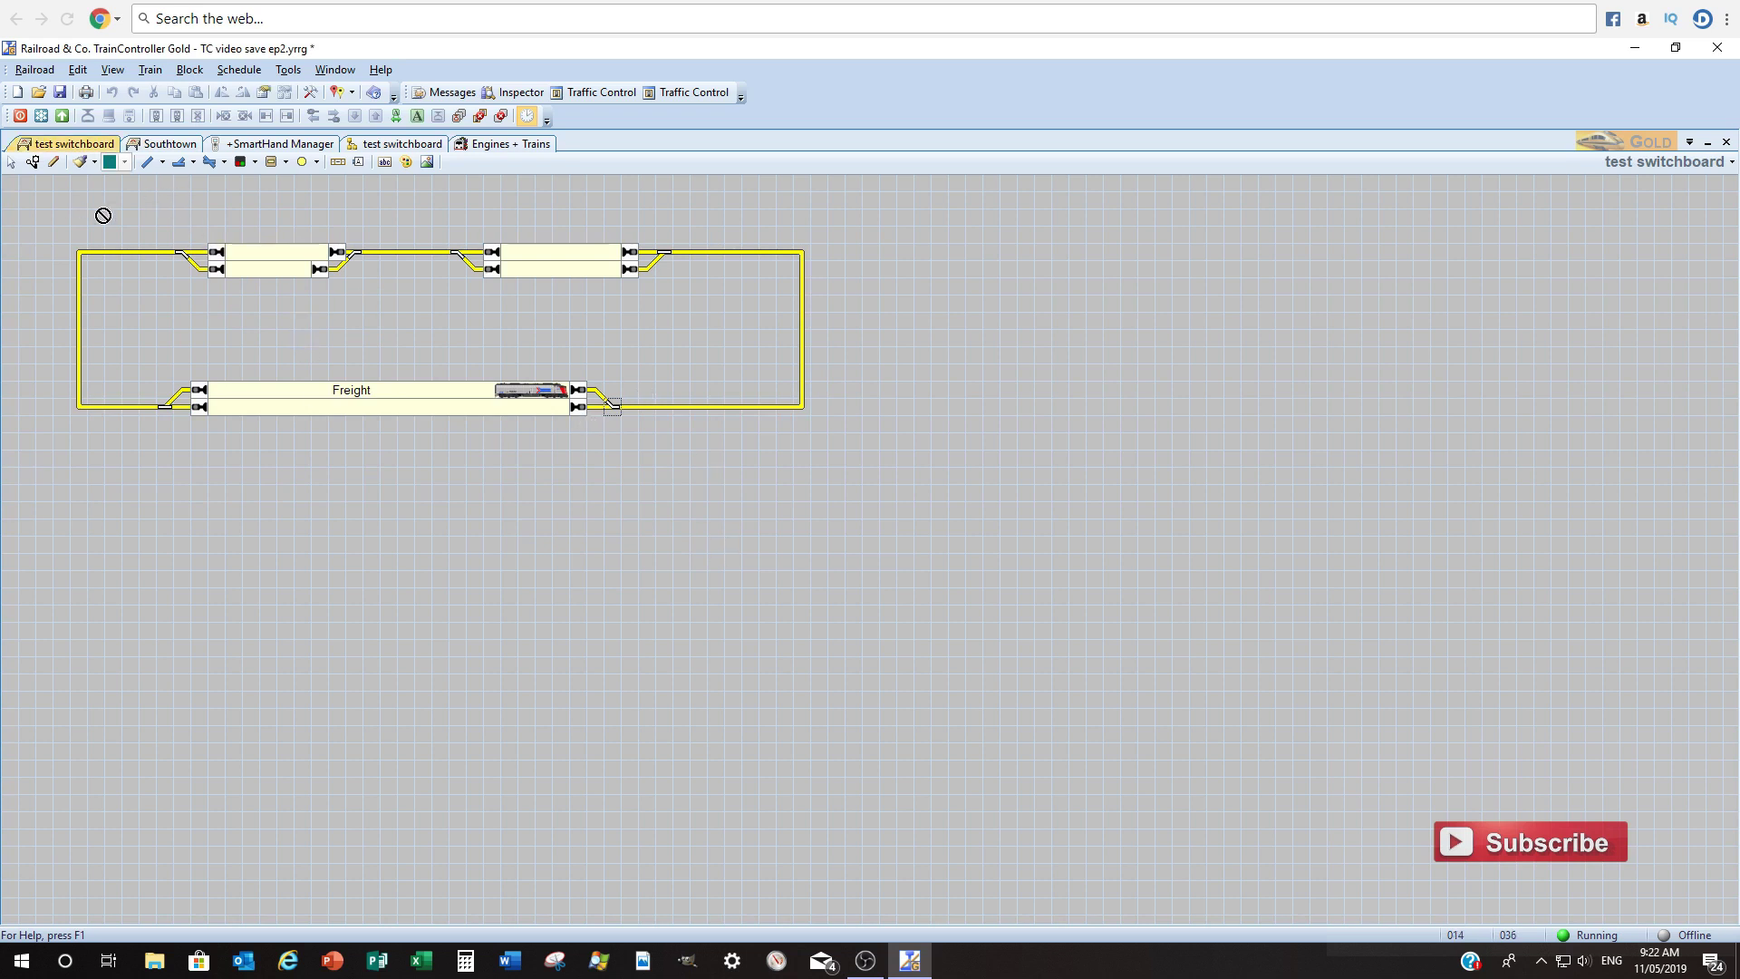
click(54, 163)
click(311, 91)
click(527, 512)
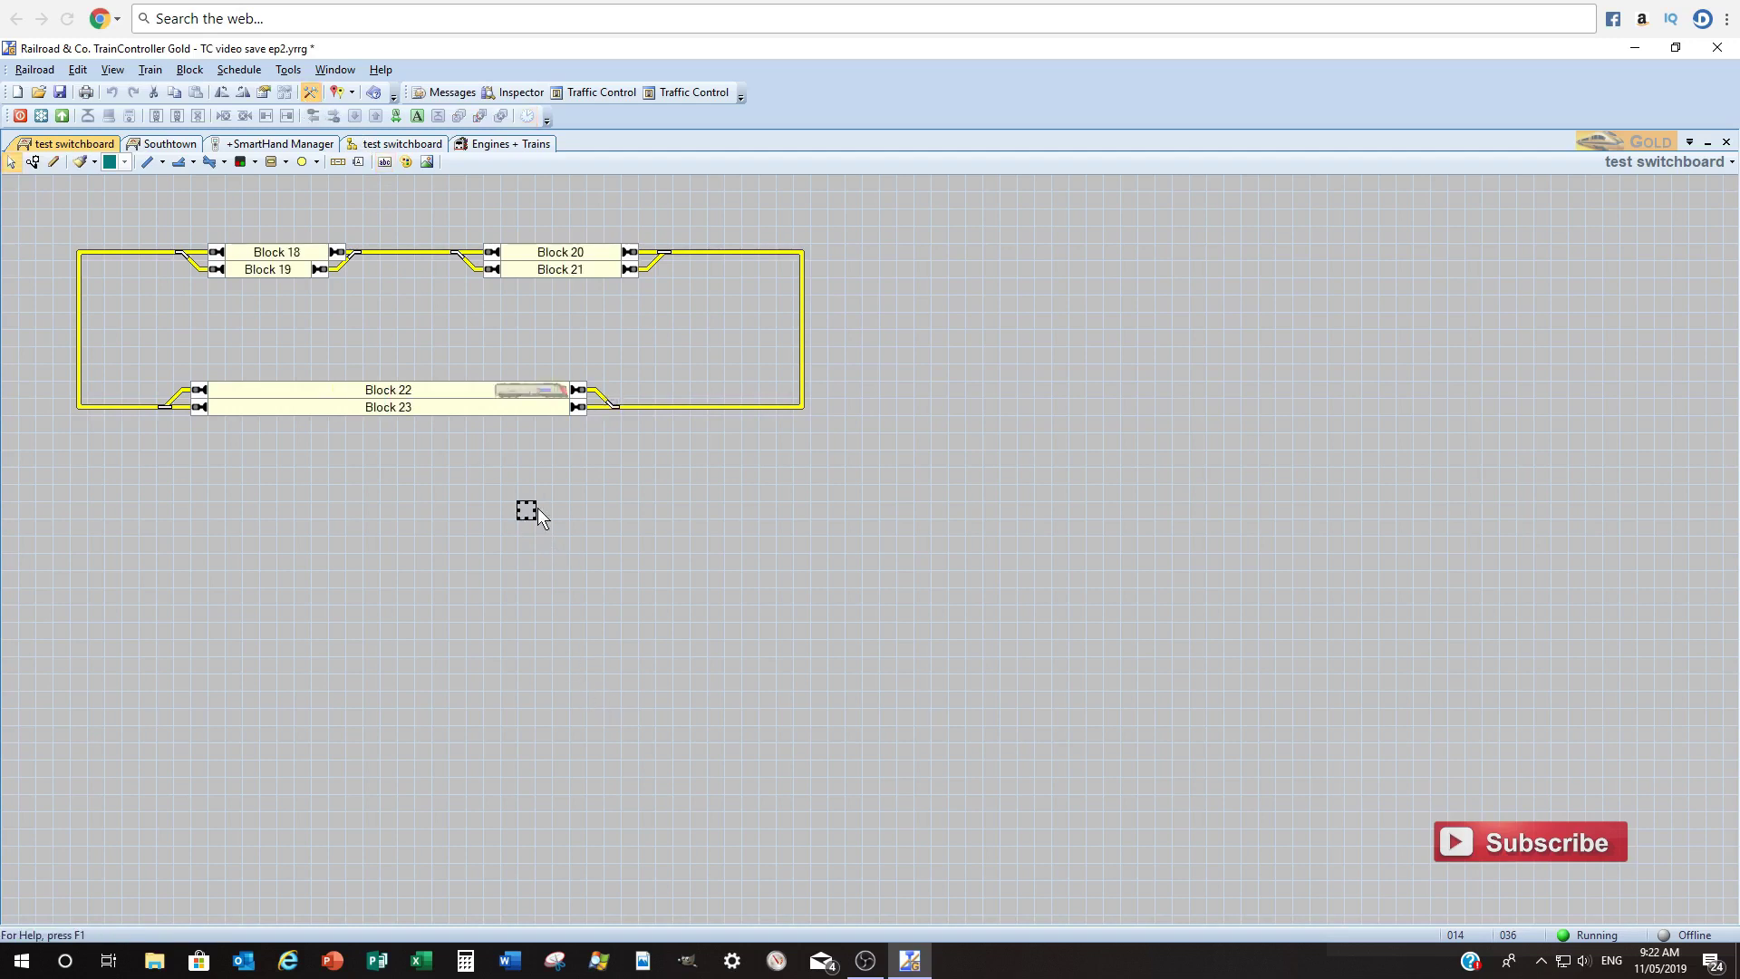
click(52, 163)
Draw a rectangular track loop below the existing blocks and start a diagonal stub off its bottom.
drag(477, 527, 854, 526)
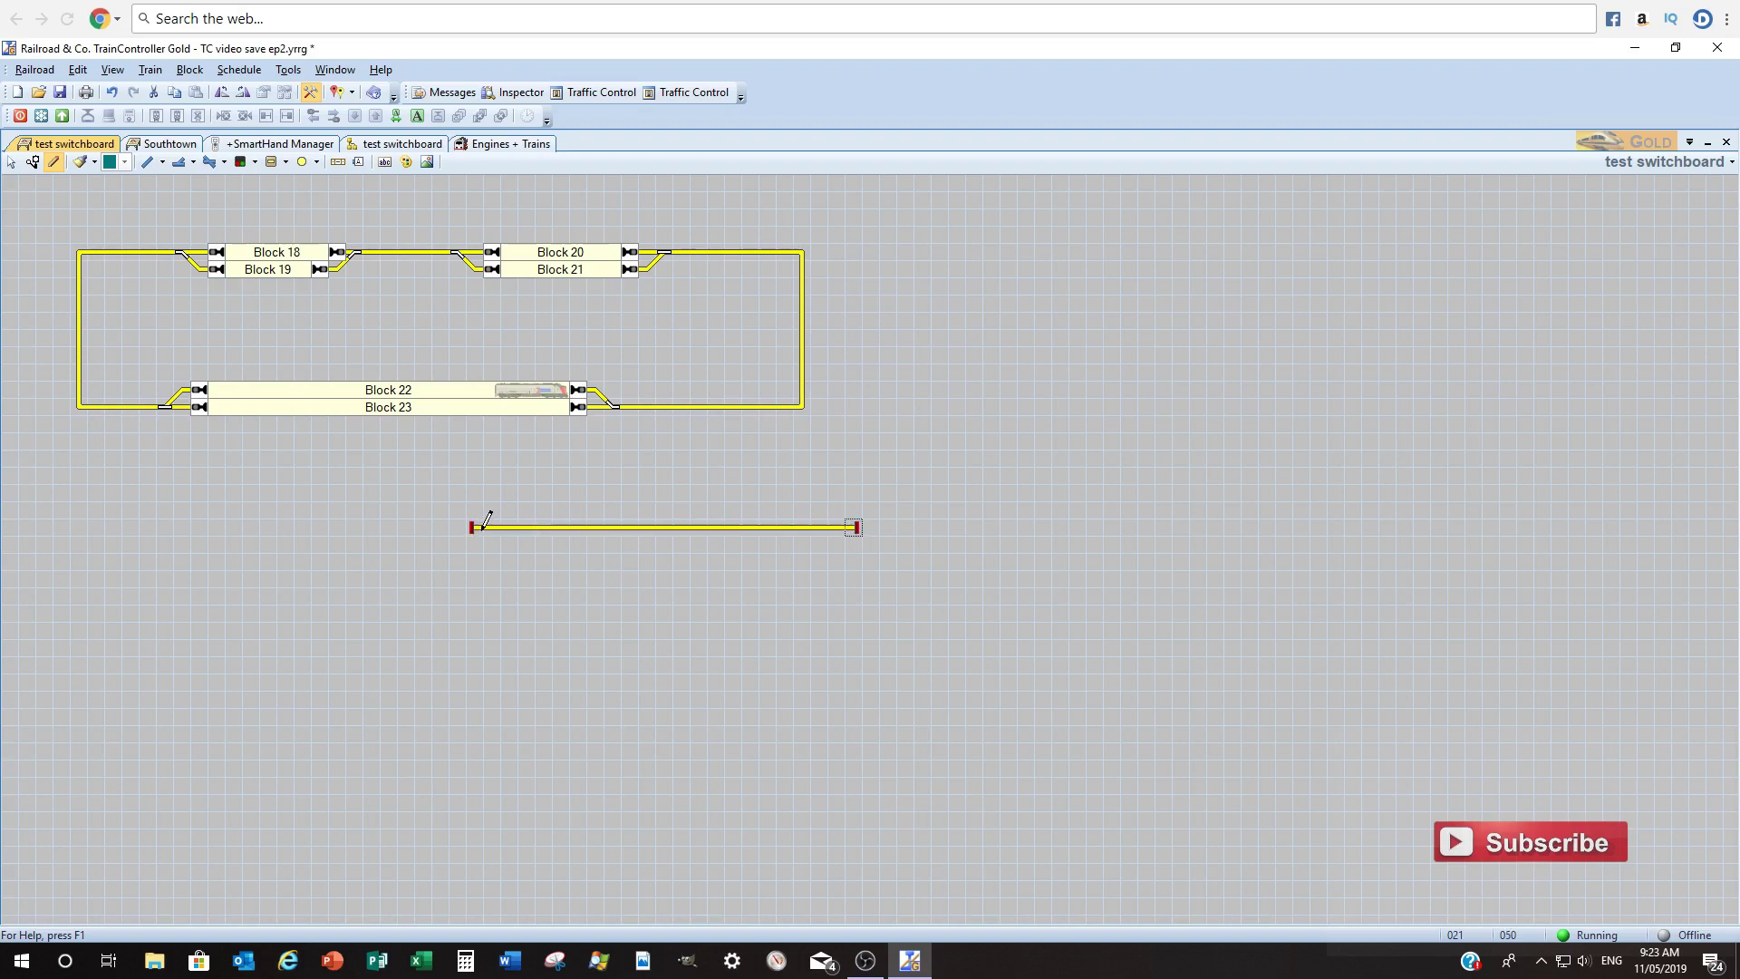
drag(473, 527, 471, 597)
drag(859, 526, 853, 613)
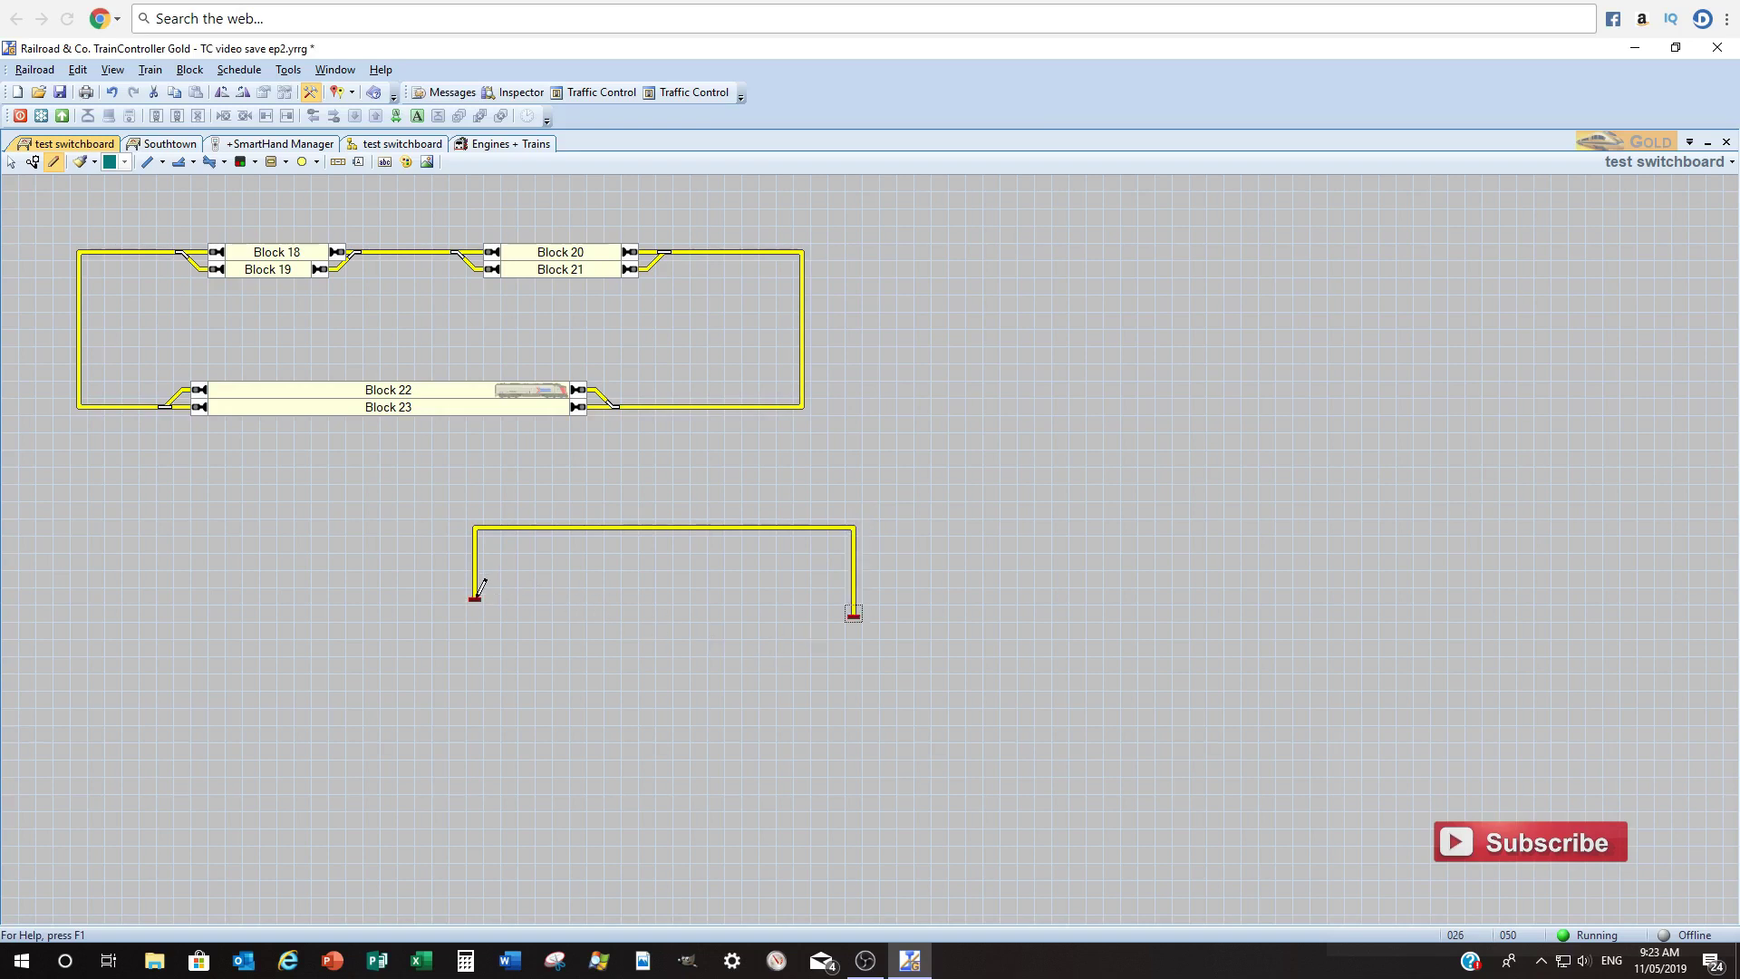
mouse_move(474, 598)
mouse_down()
mouse_move(482, 632)
mouse_move(858, 632)
mouse_up()
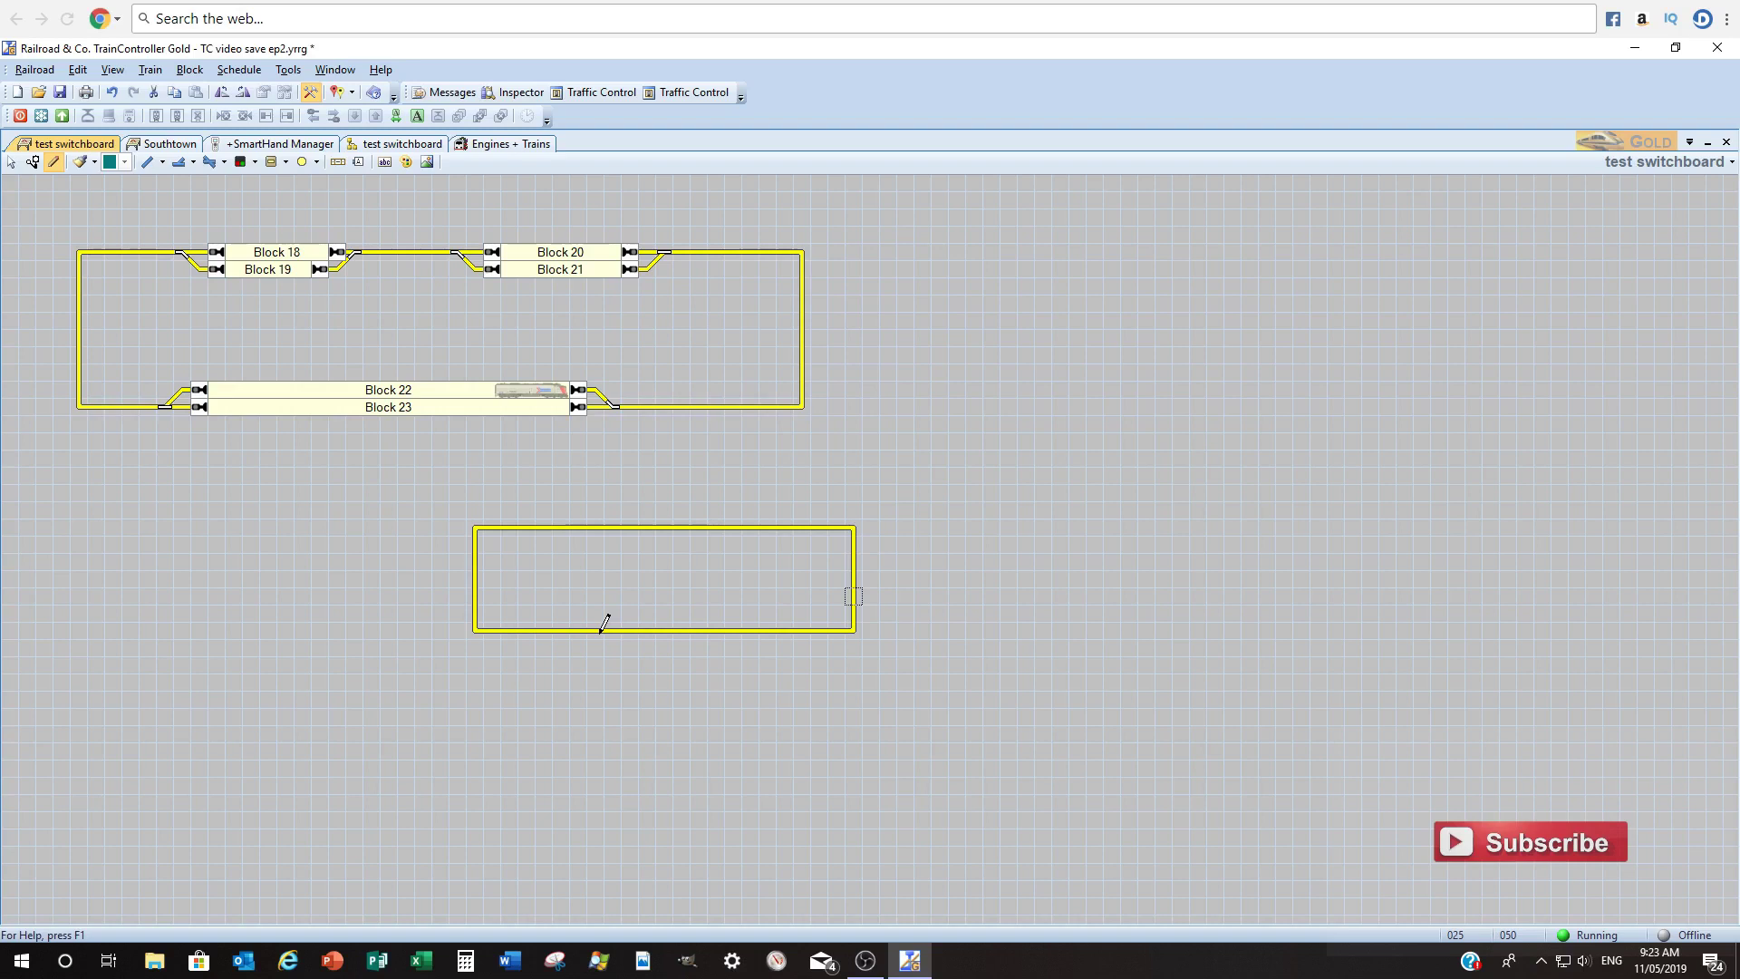
drag(597, 631, 641, 606)
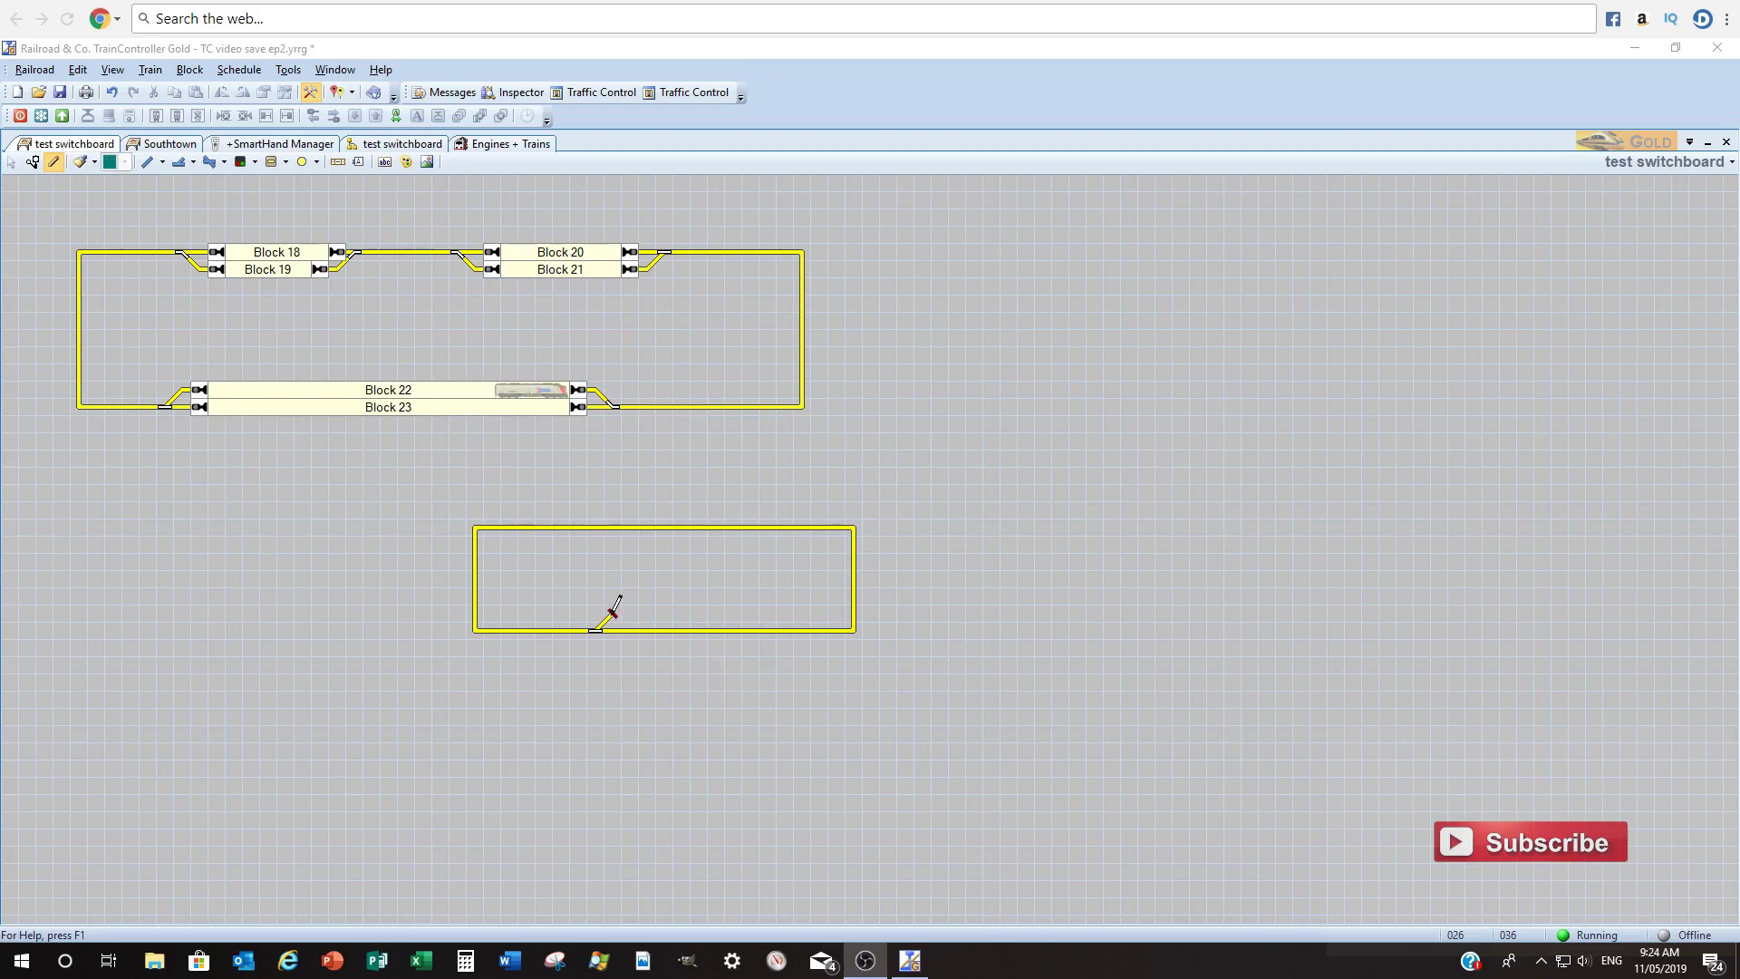
Stretch the diagonal into a siding rejoining the bottom track, then place a Double Slip.
click(615, 607)
mouse_move(614, 610)
mouse_down()
mouse_move(629, 591)
mouse_move(736, 595)
mouse_move(767, 632)
mouse_up()
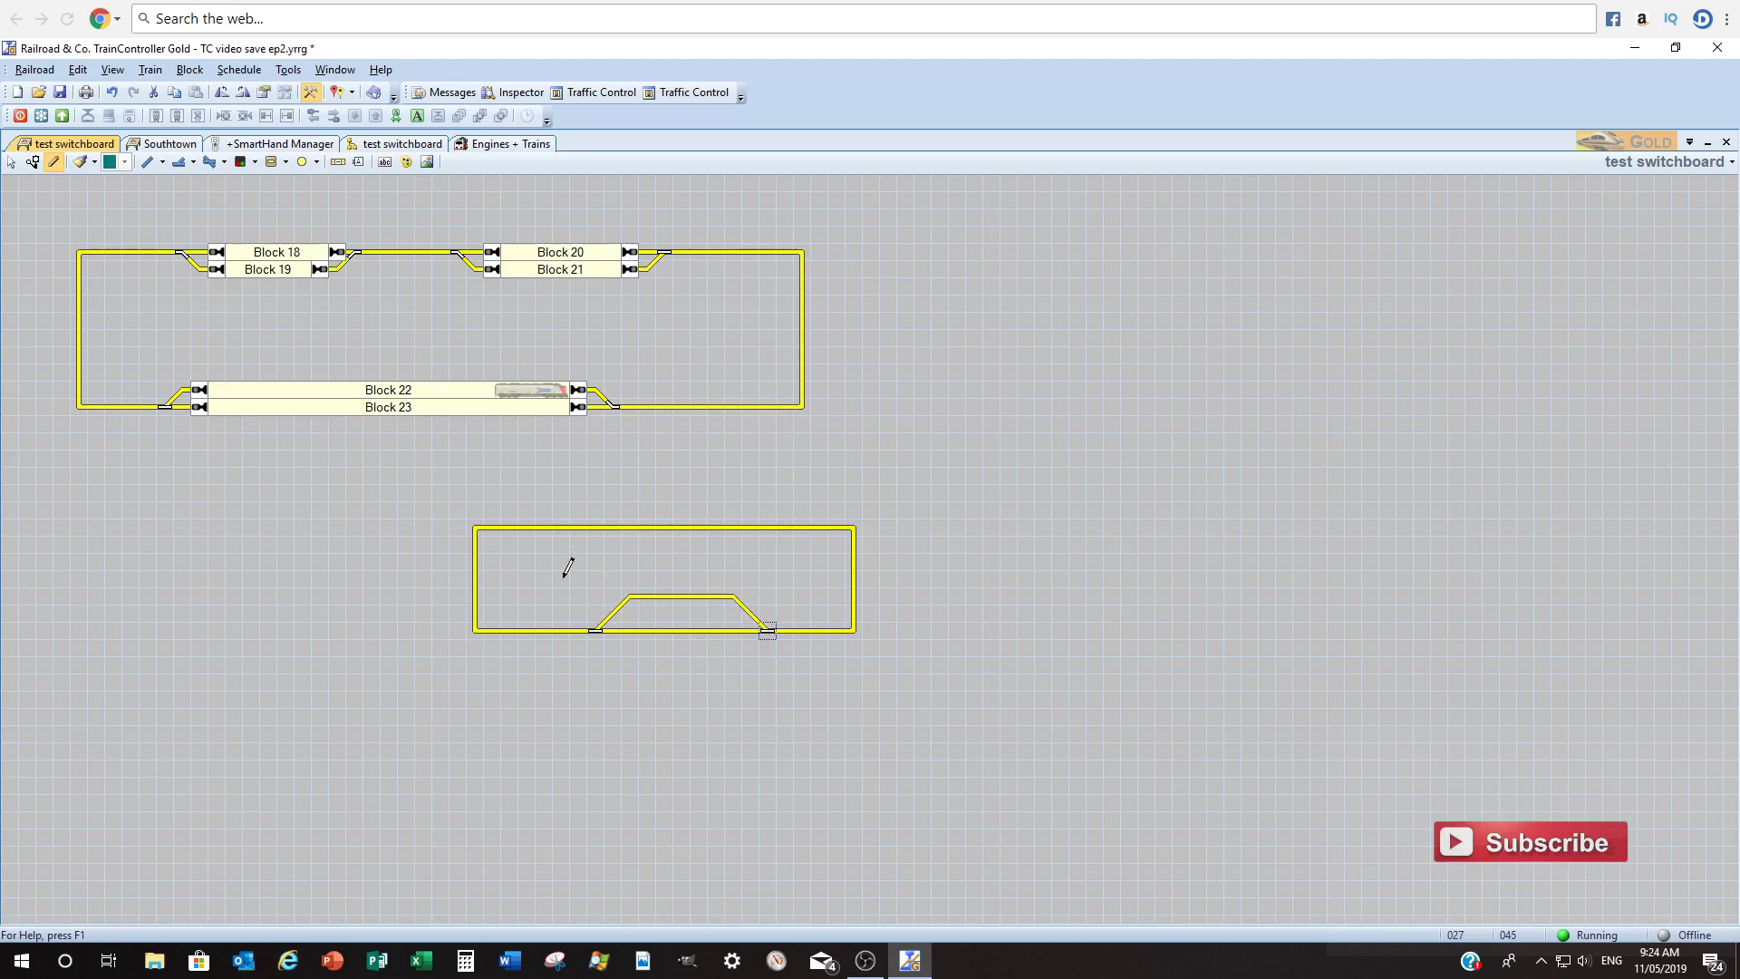
click(194, 162)
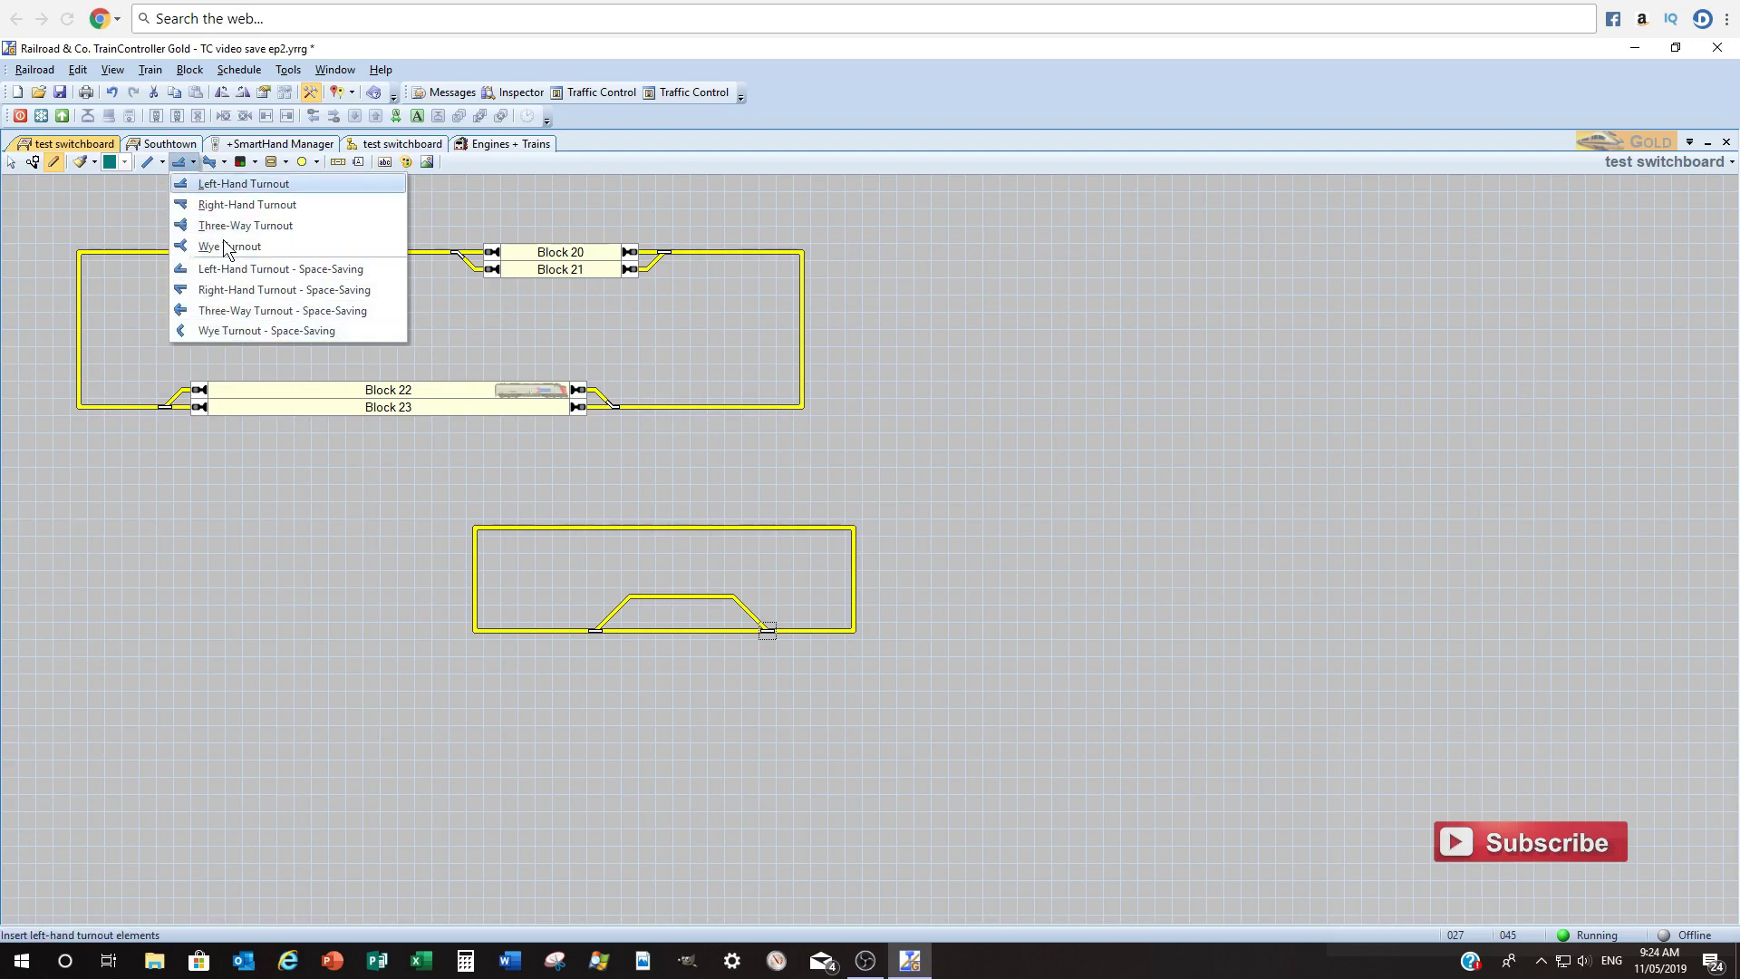
click(224, 162)
click(236, 188)
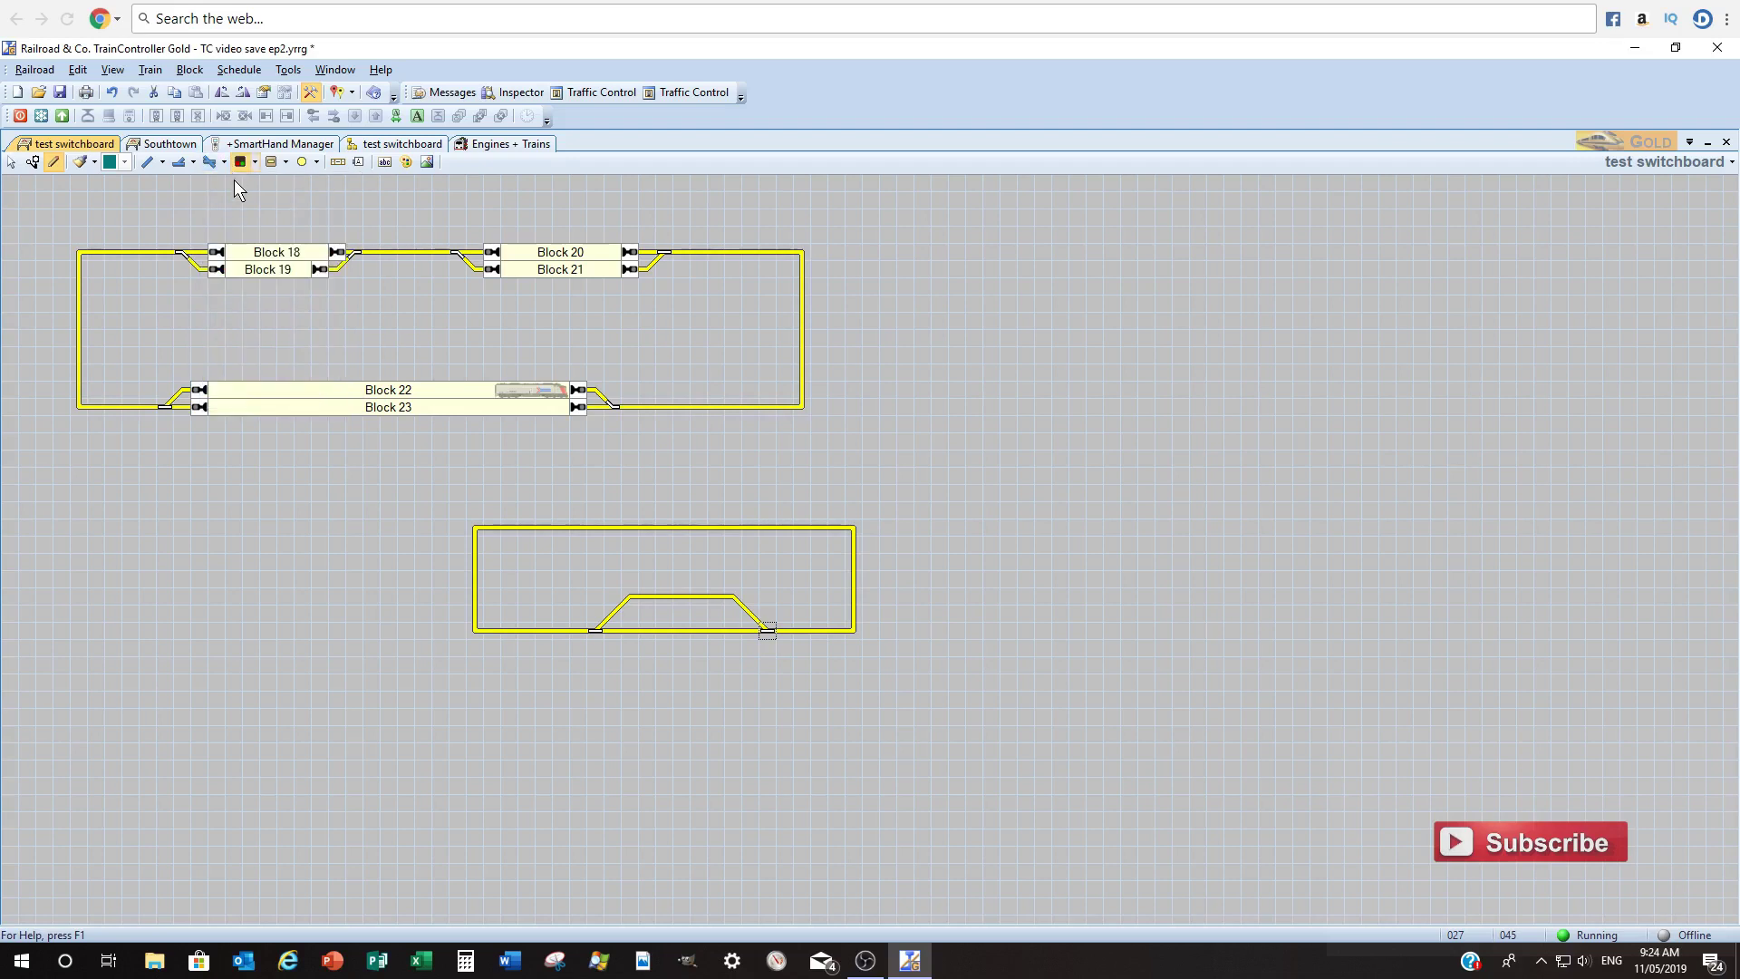
click(220, 165)
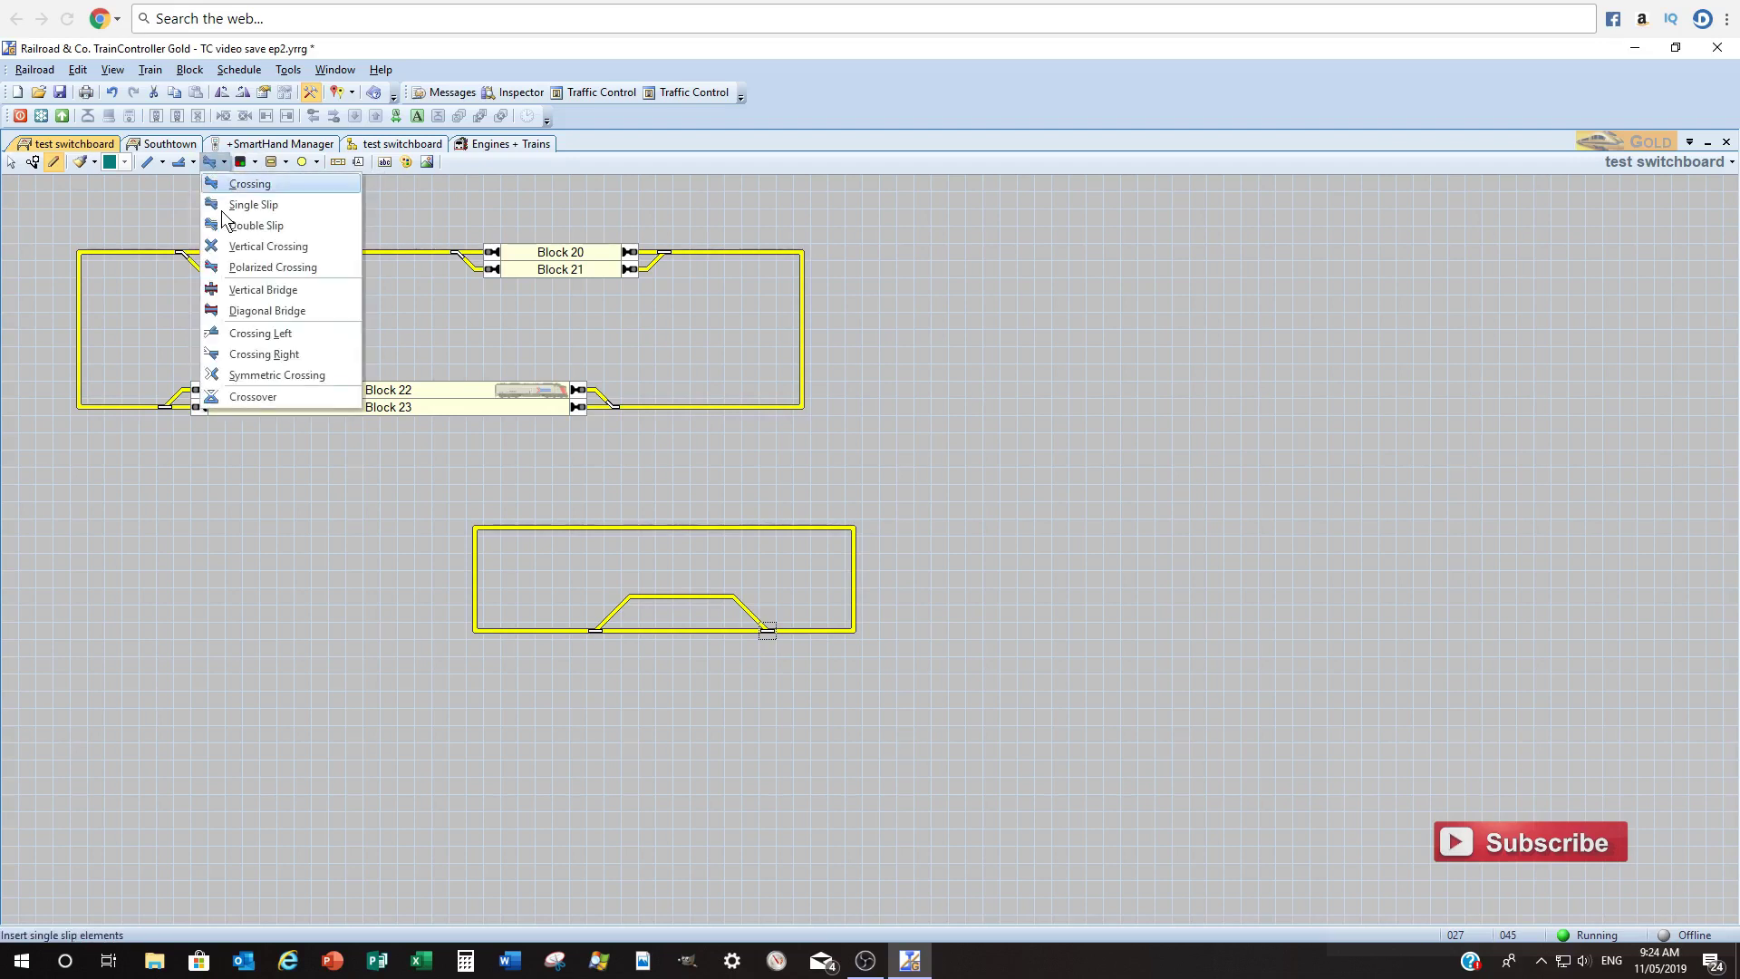
click(257, 224)
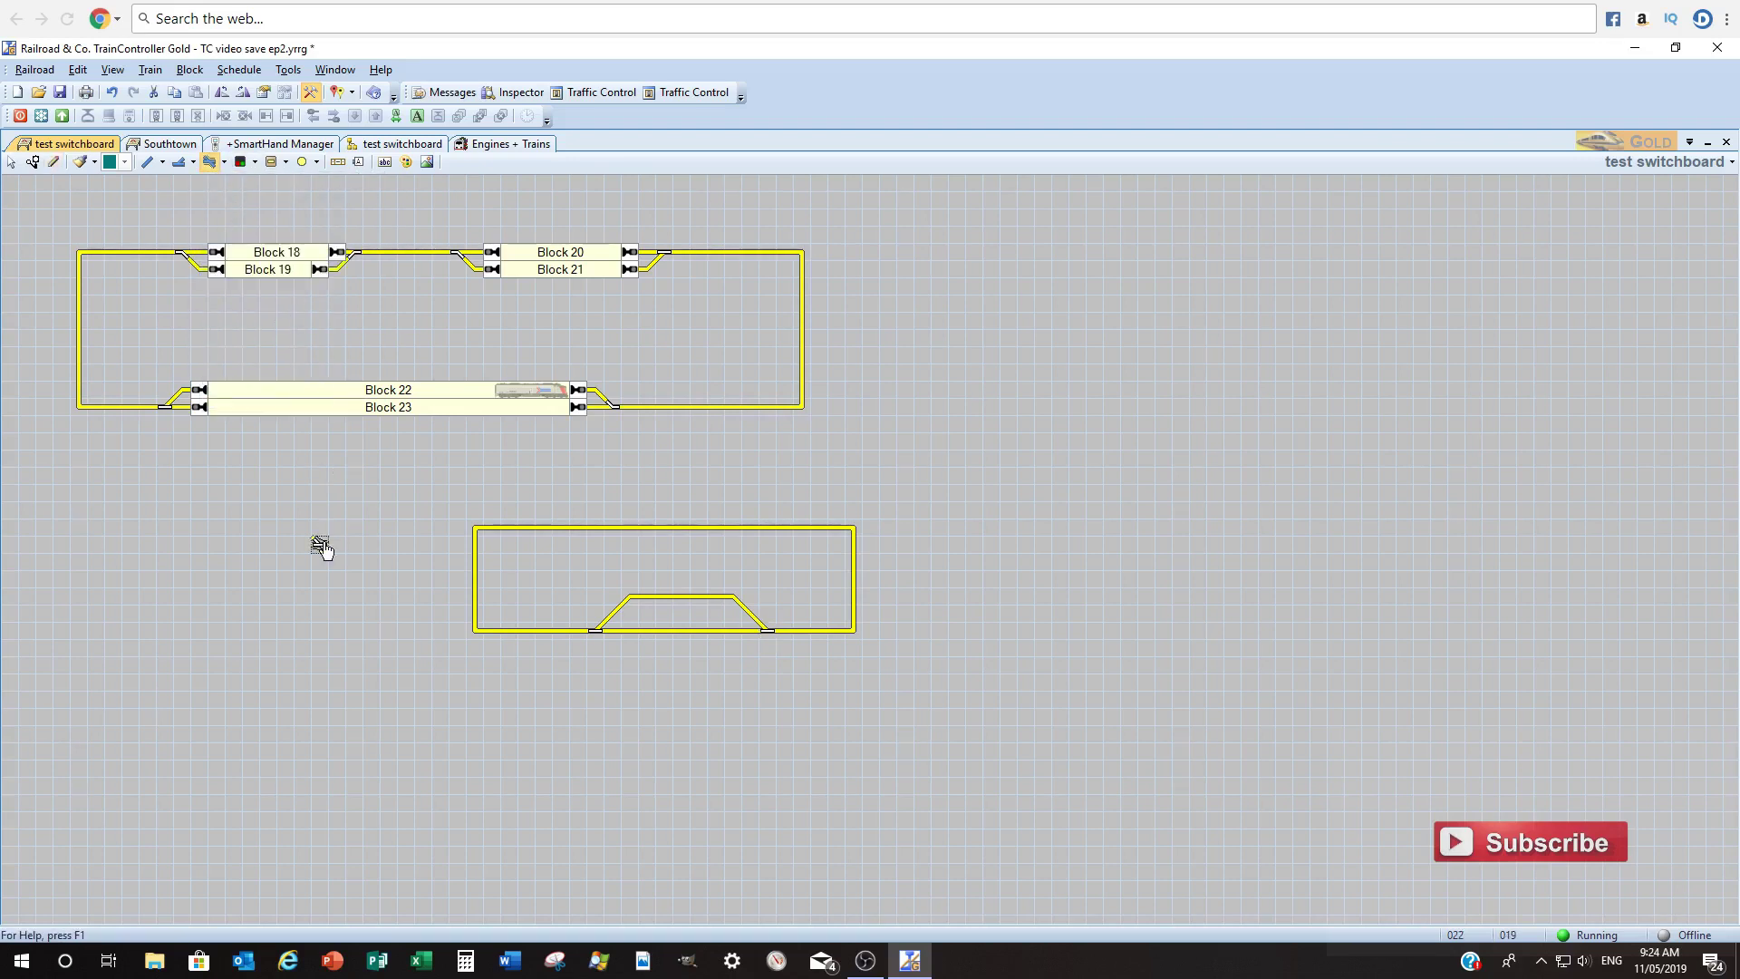
click(319, 545)
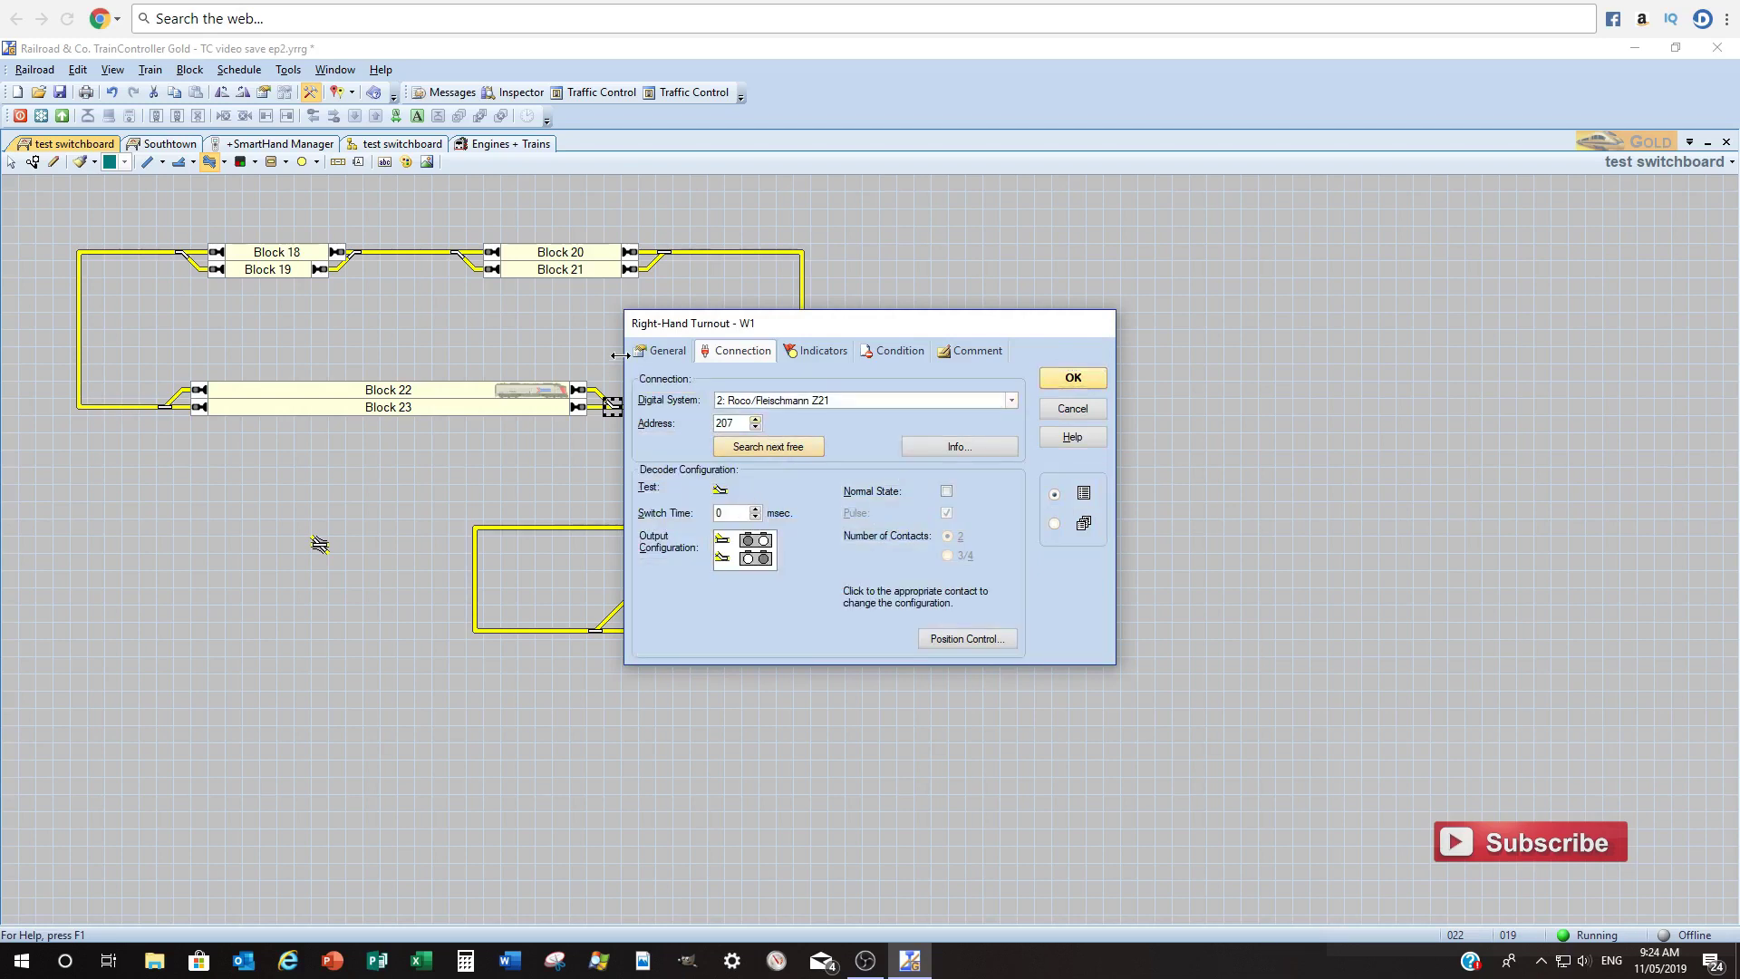
On turnout W1's General tab, choose a different entry in the State dropdown.
click(656, 354)
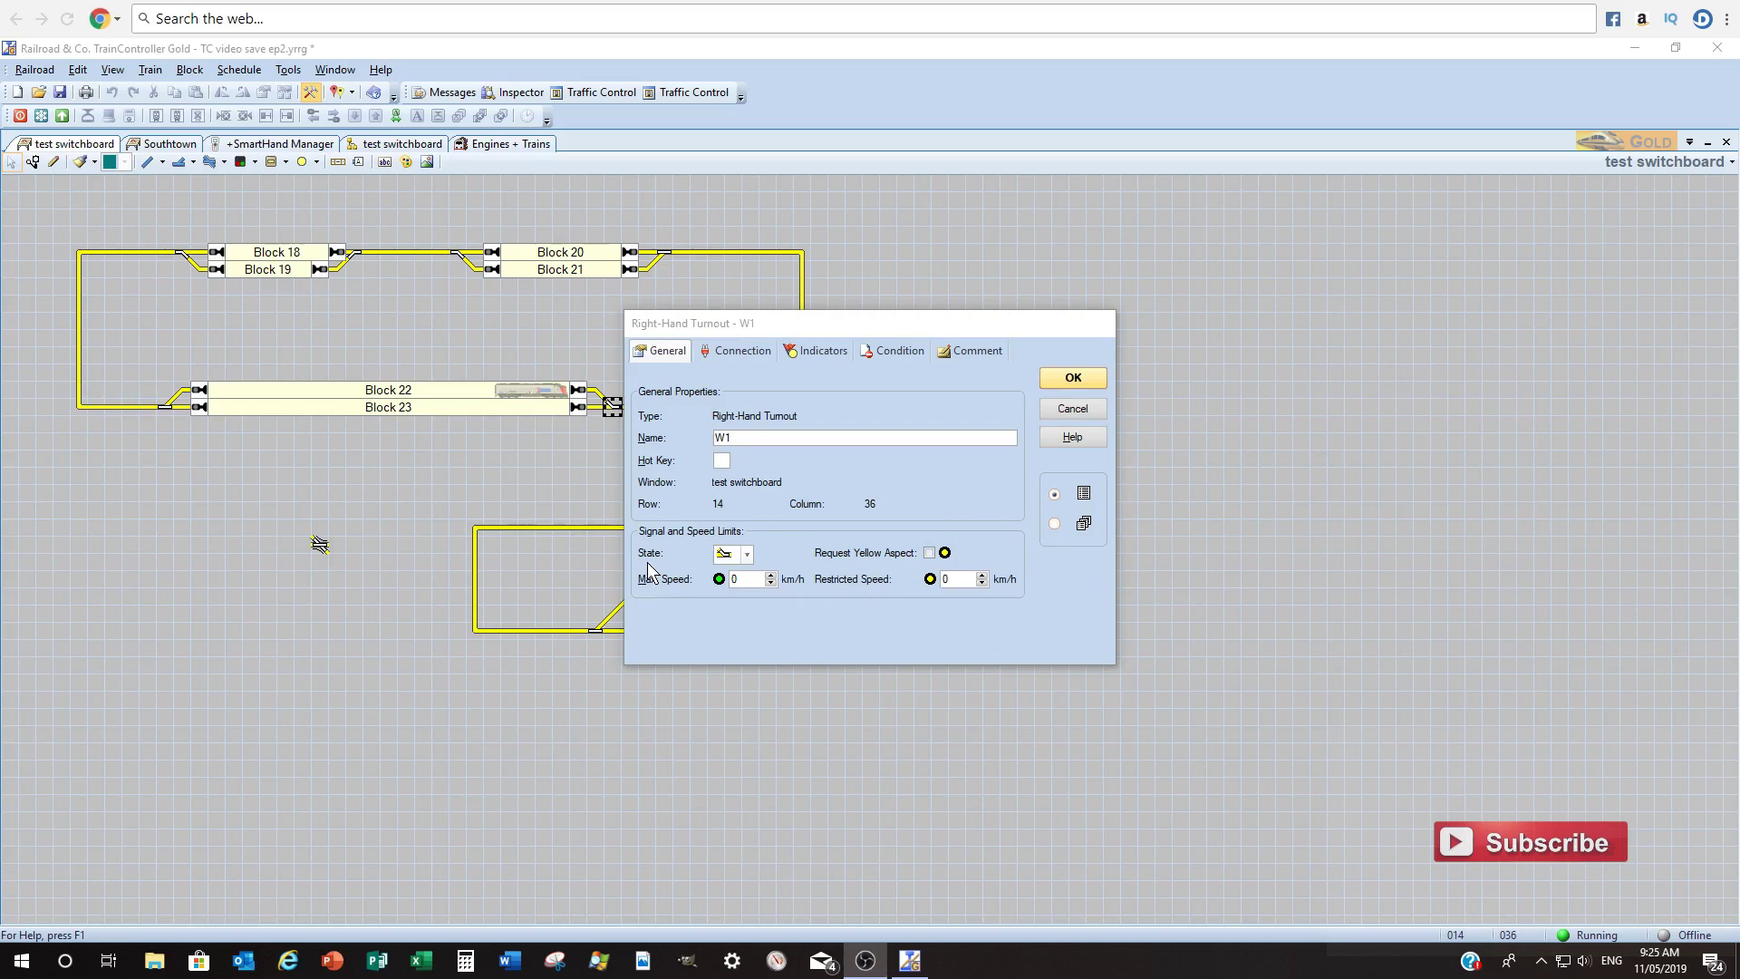
click(747, 564)
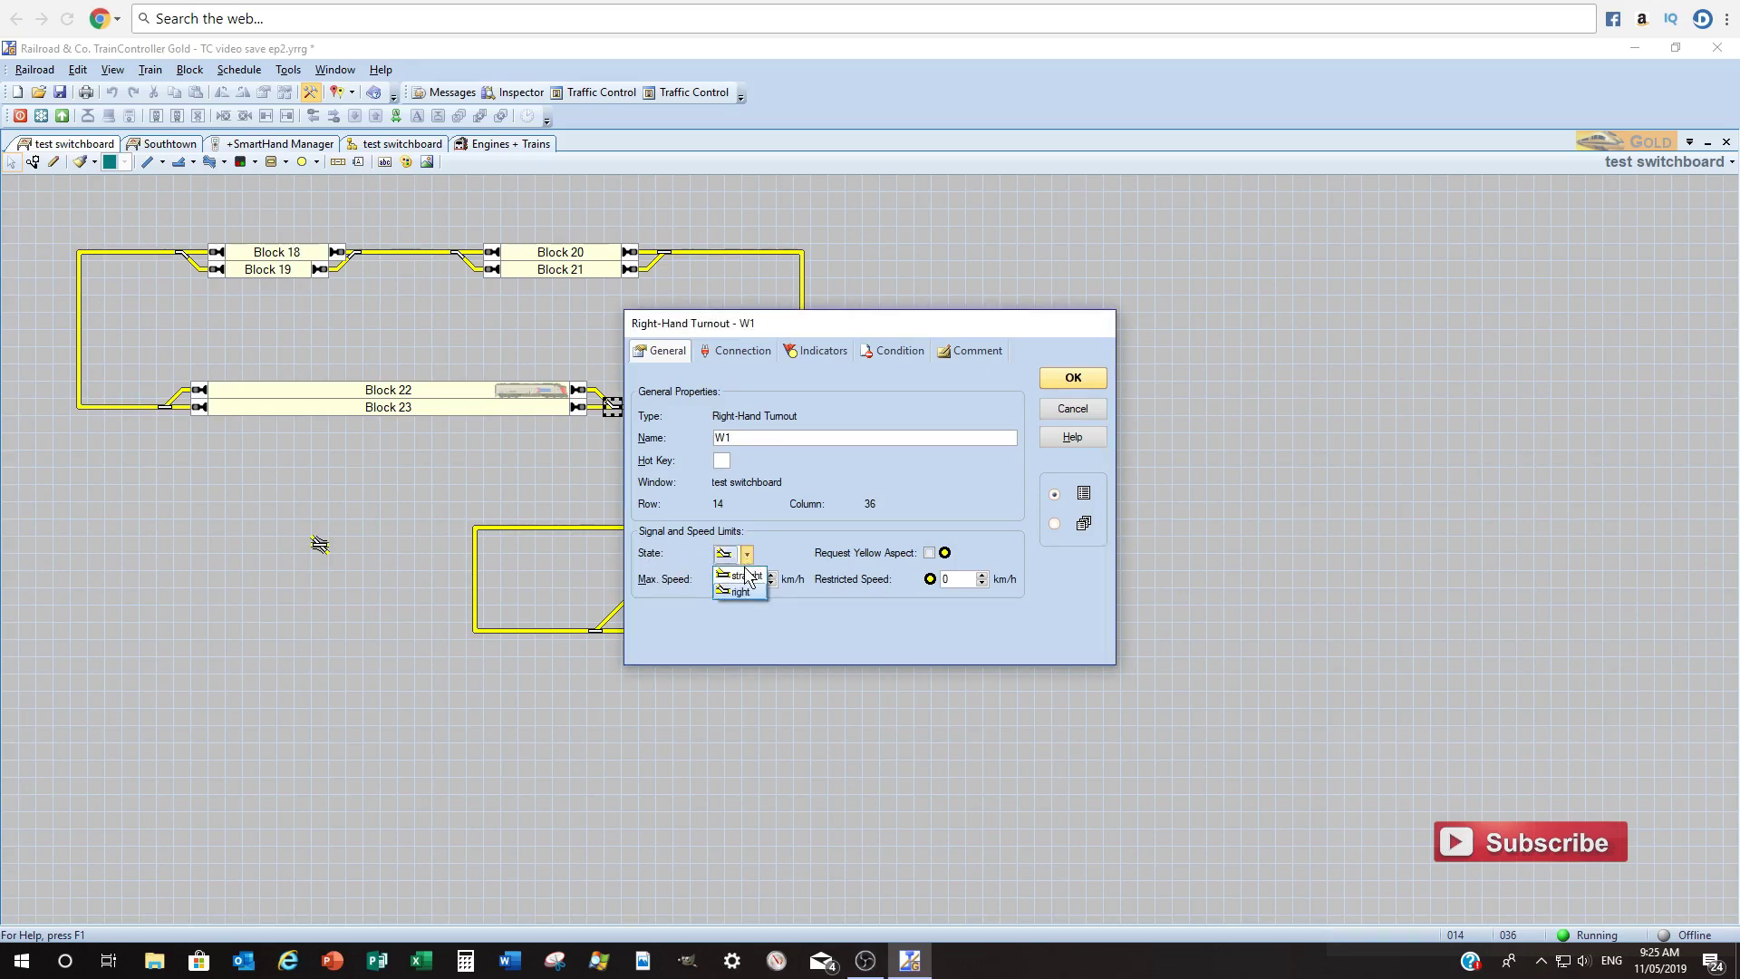
click(743, 580)
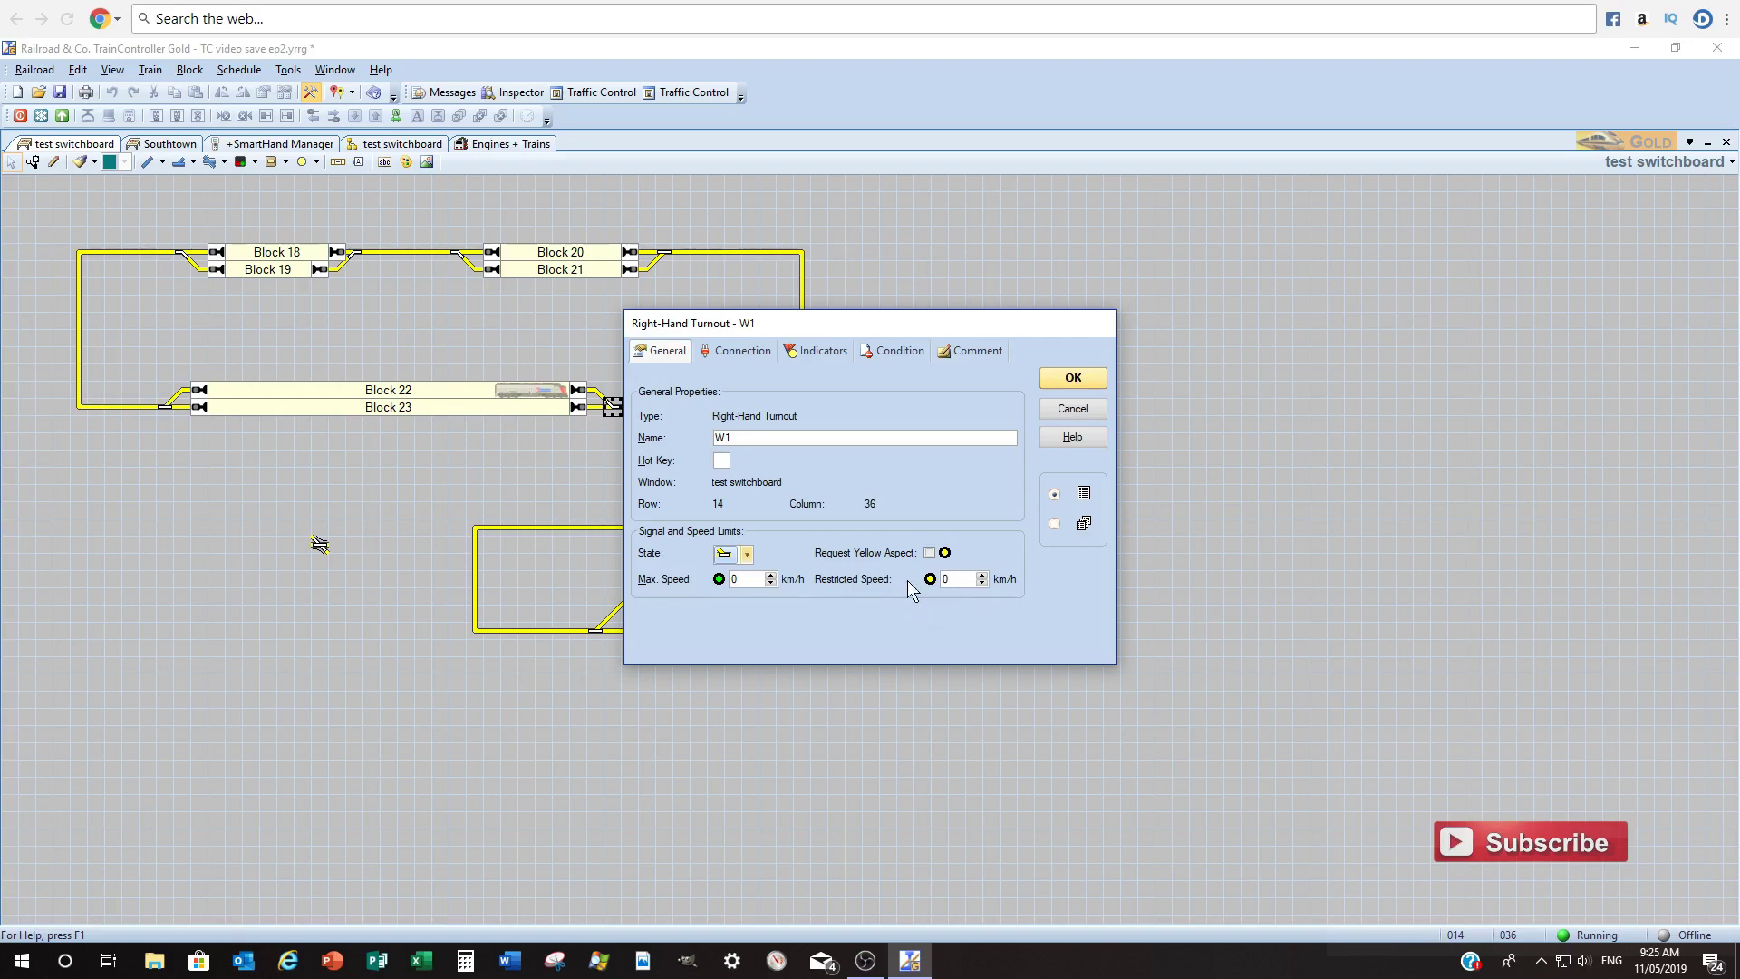
Show turnout W1's Connection settings and list the available digital systems.
click(726, 349)
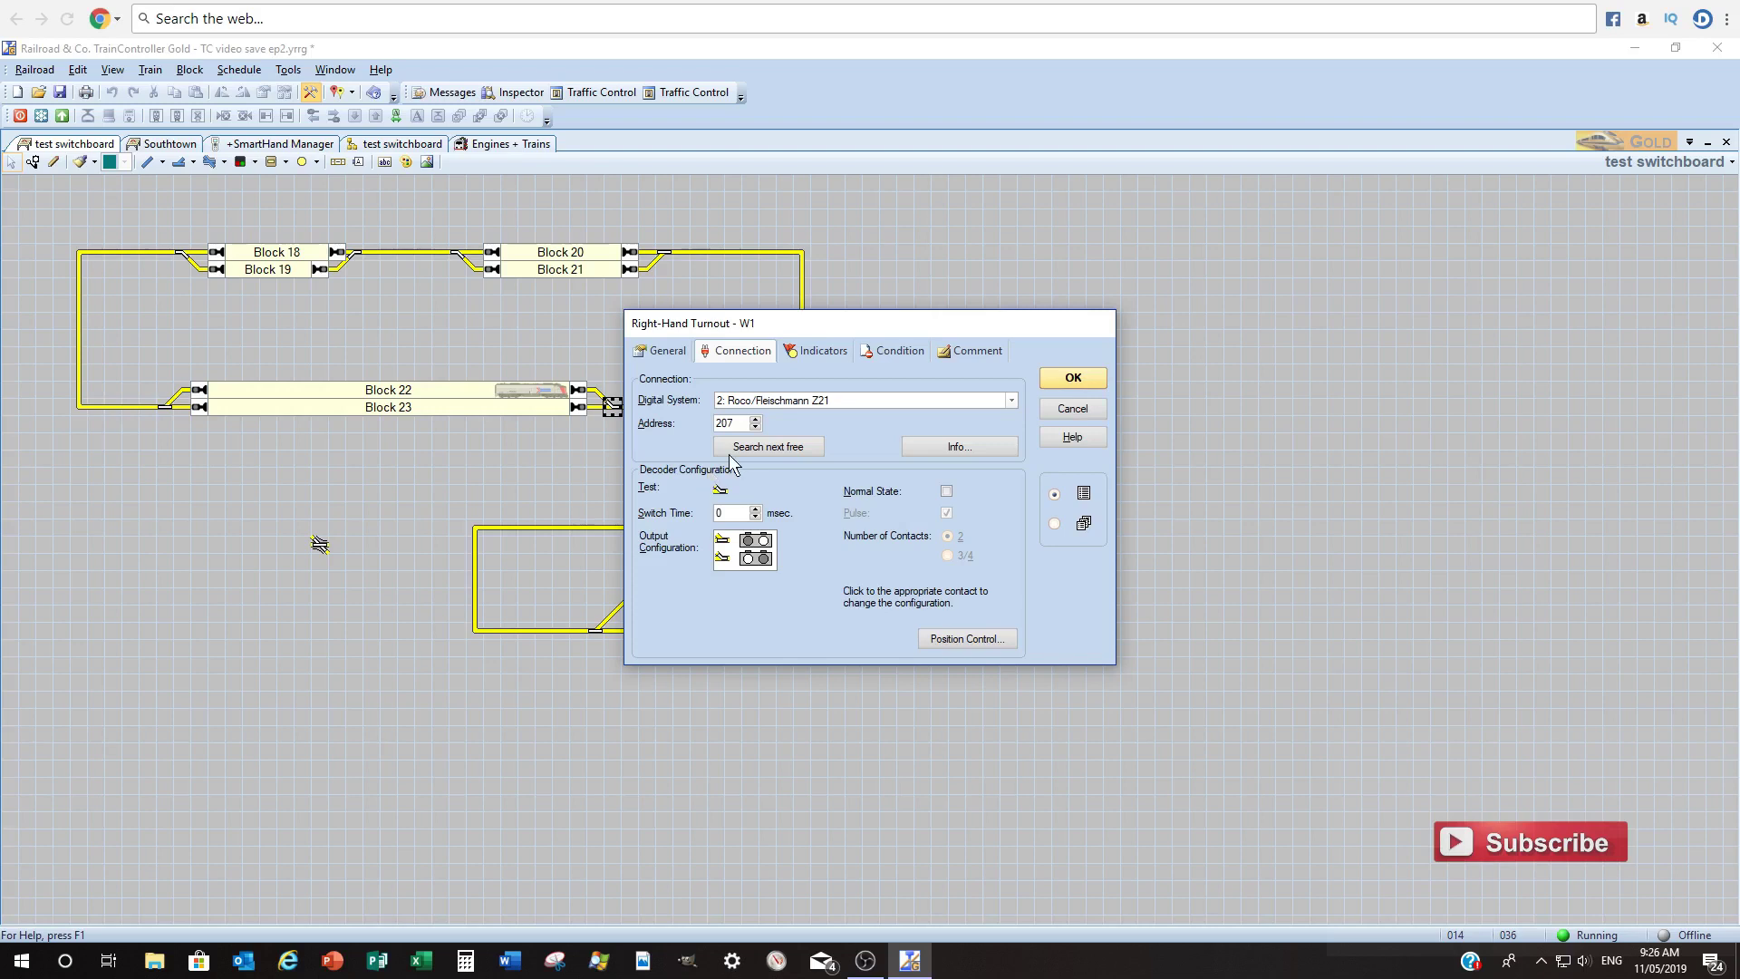
click(1013, 398)
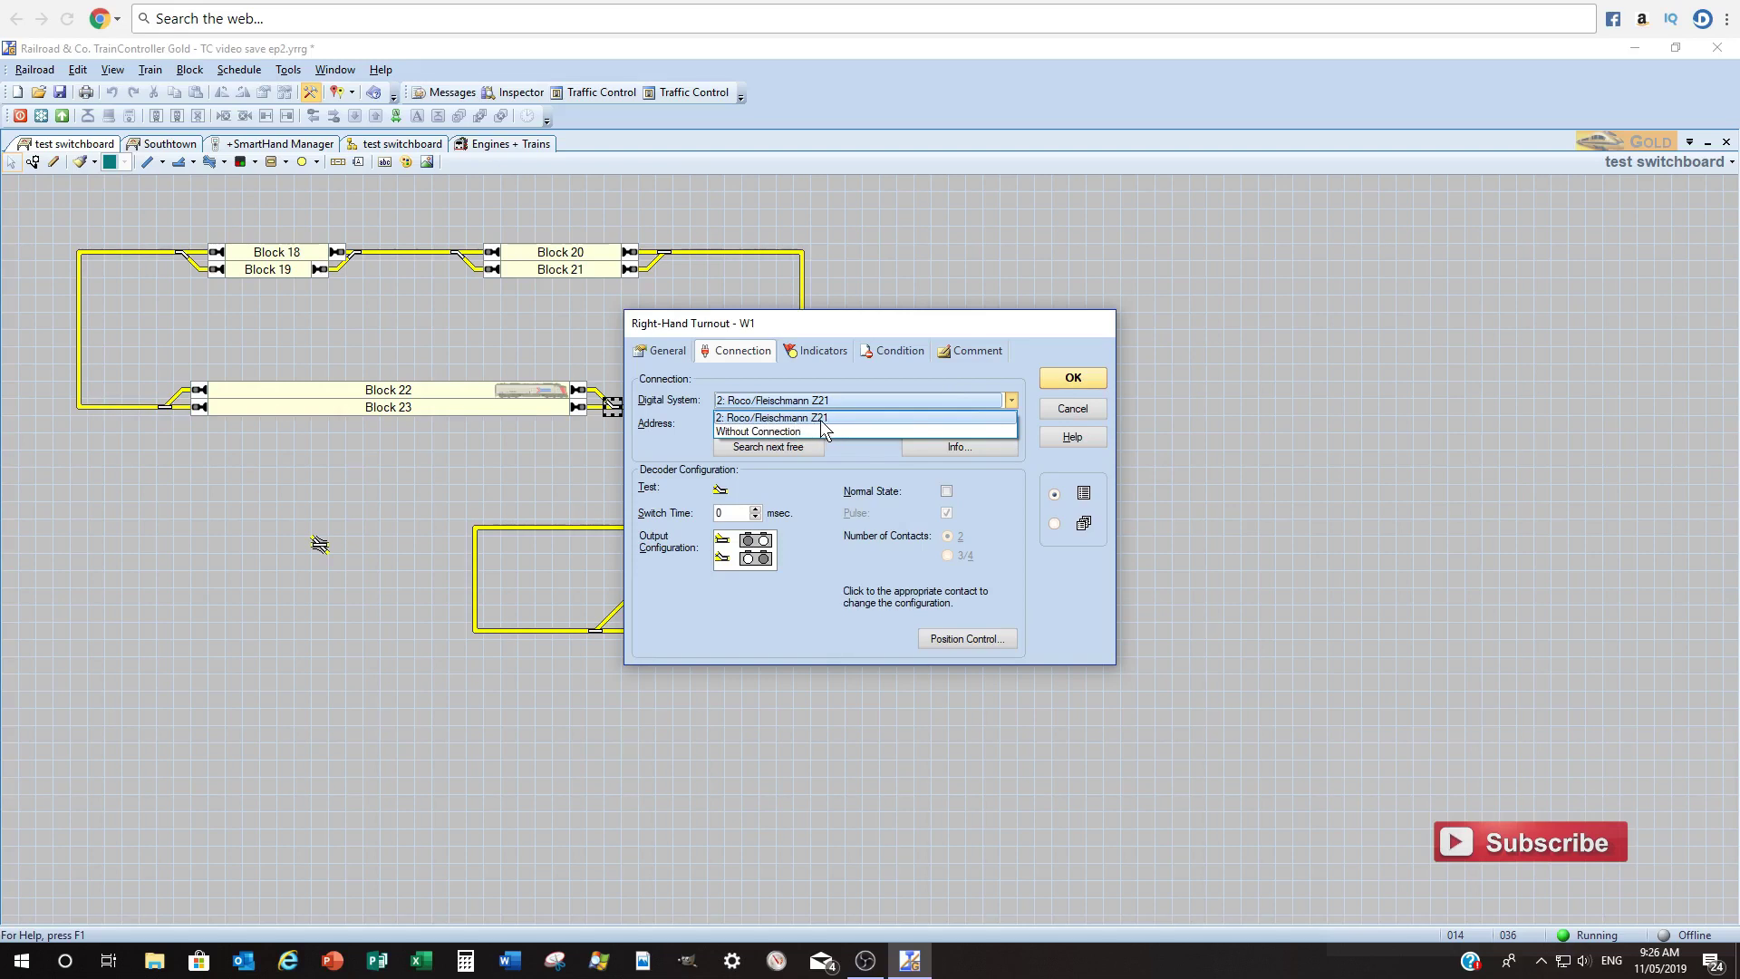
Keep 2: Roco/Fleischmann Z21 as W1's digital system with address 207.
click(739, 419)
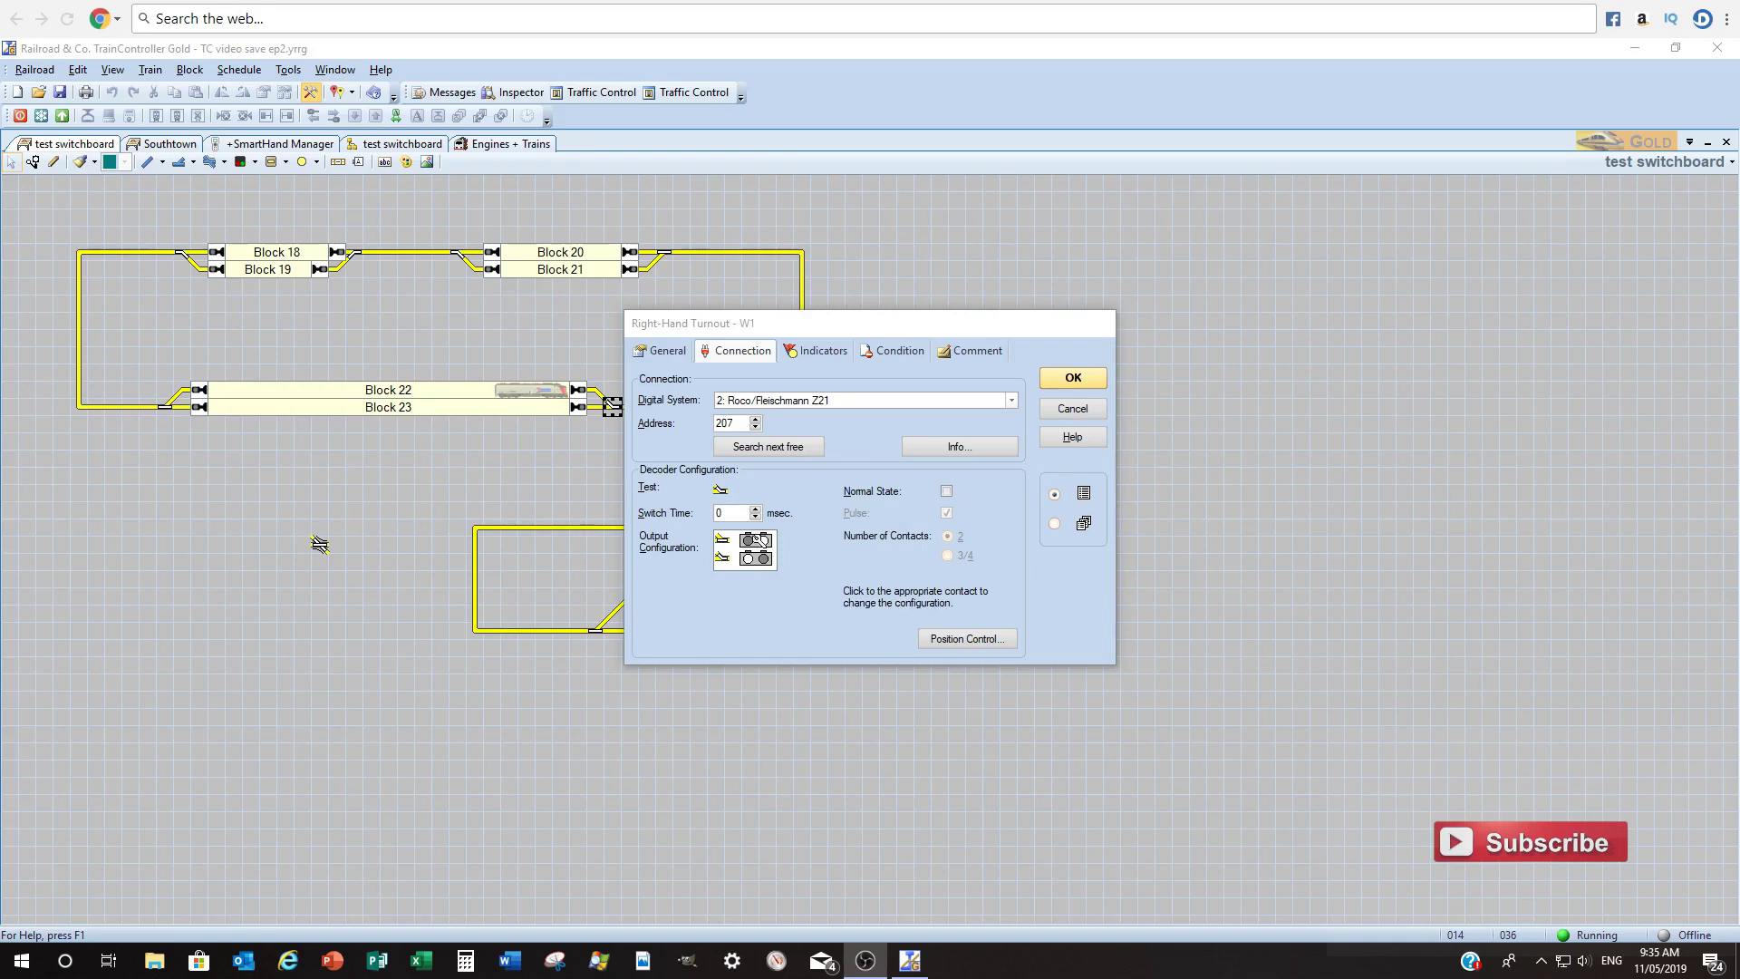
click(726, 494)
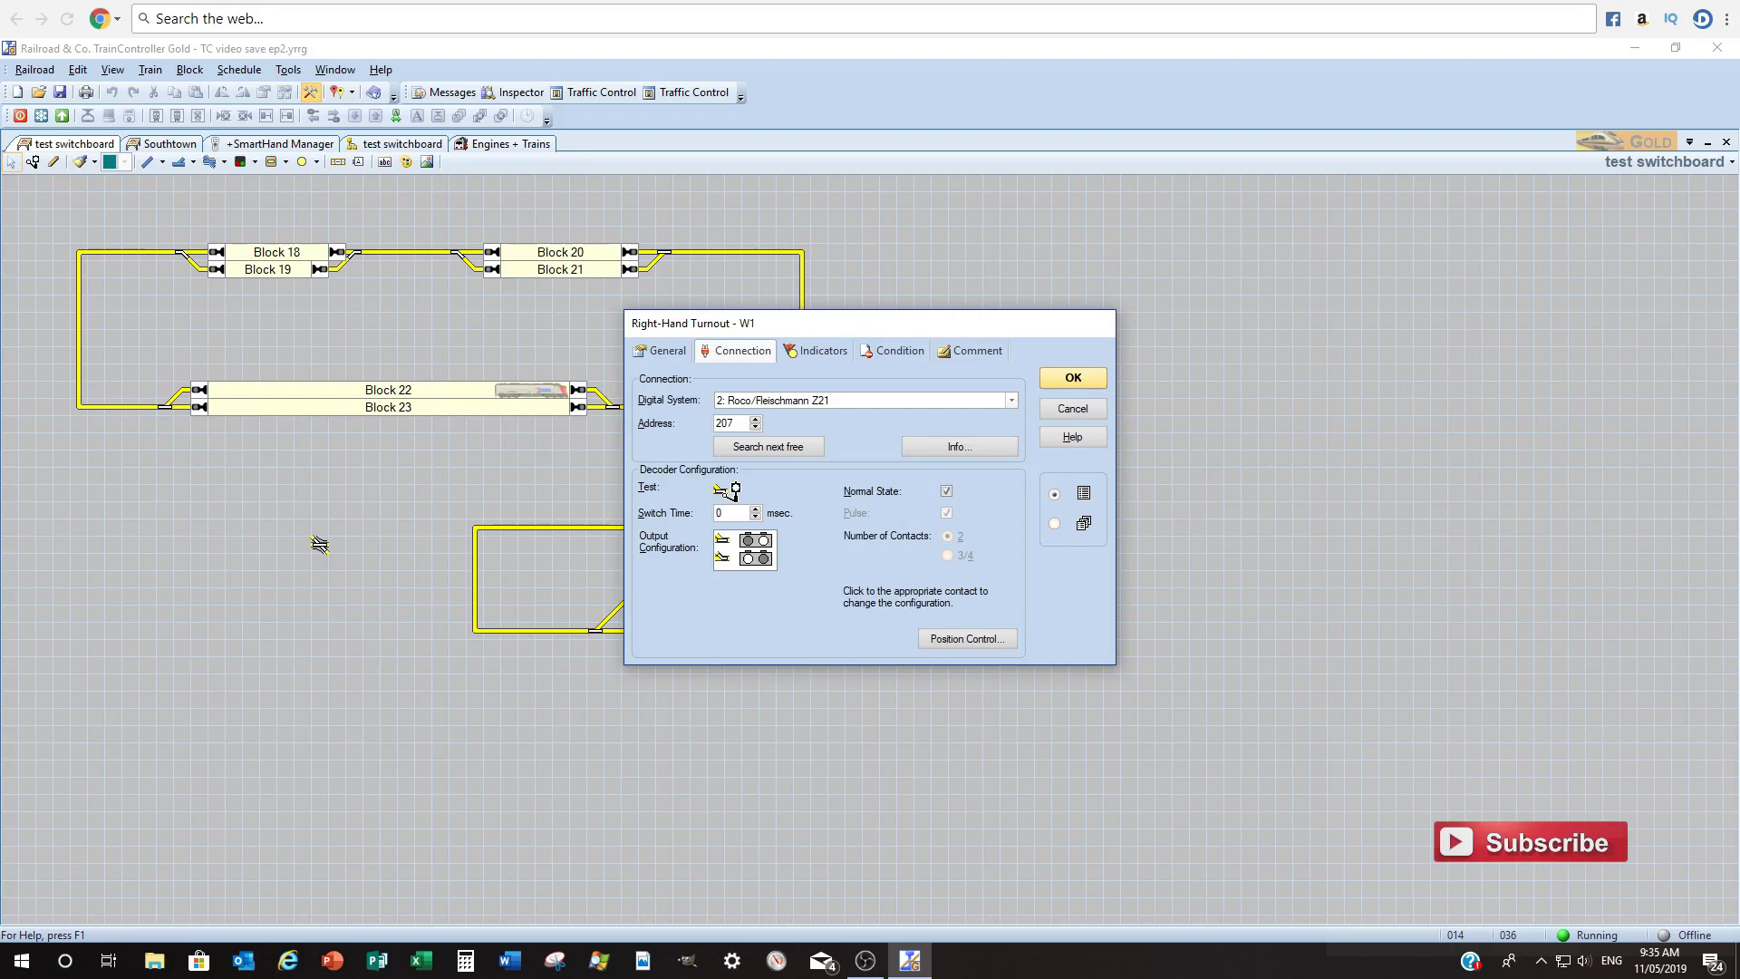
click(735, 490)
click(751, 559)
click(749, 543)
click(748, 544)
click(739, 492)
click(736, 490)
click(734, 490)
click(946, 492)
click(720, 491)
click(899, 495)
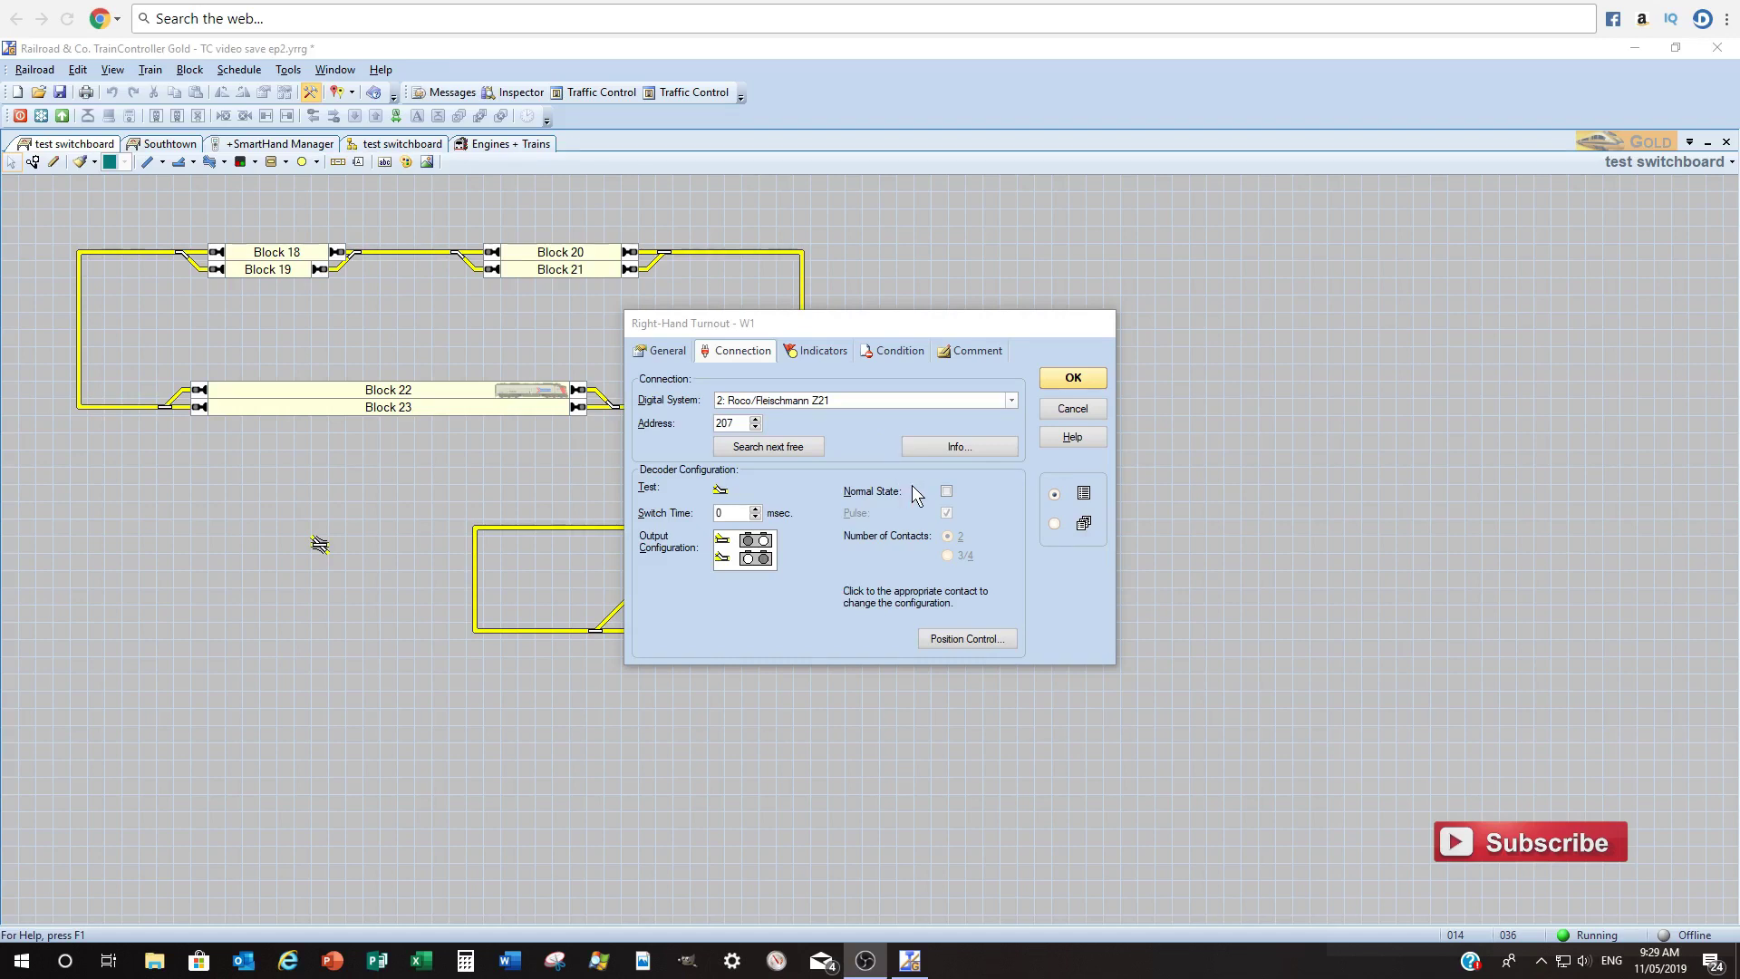
click(955, 446)
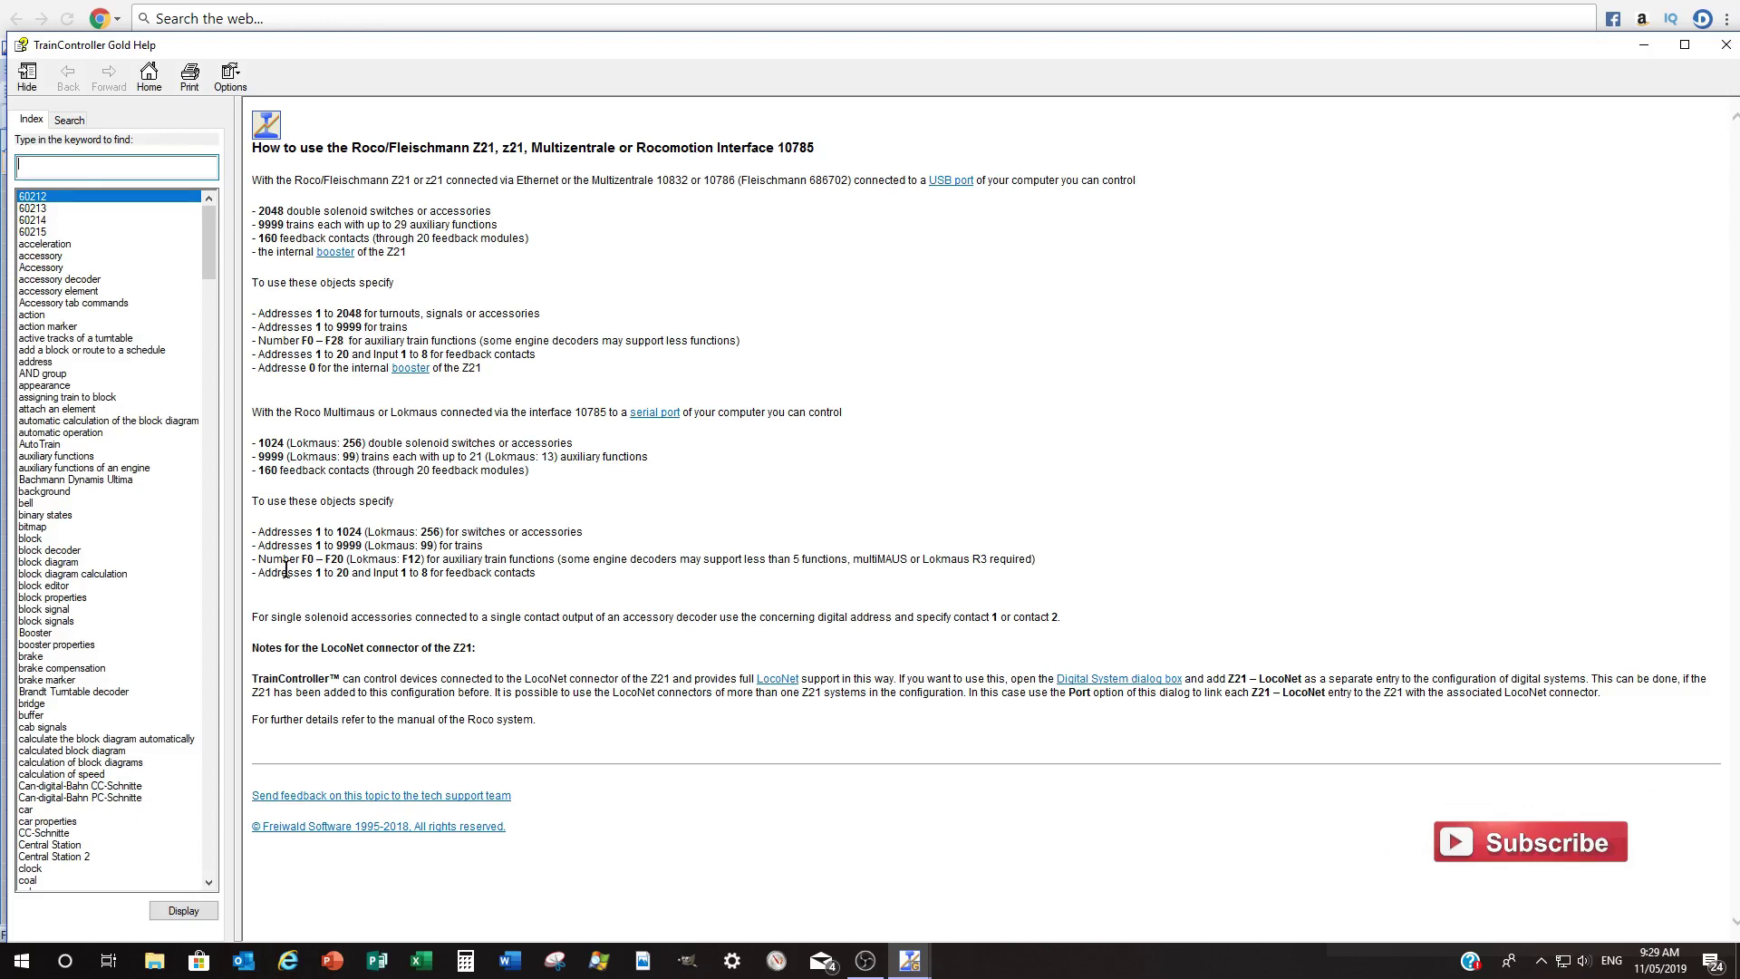
click(1727, 45)
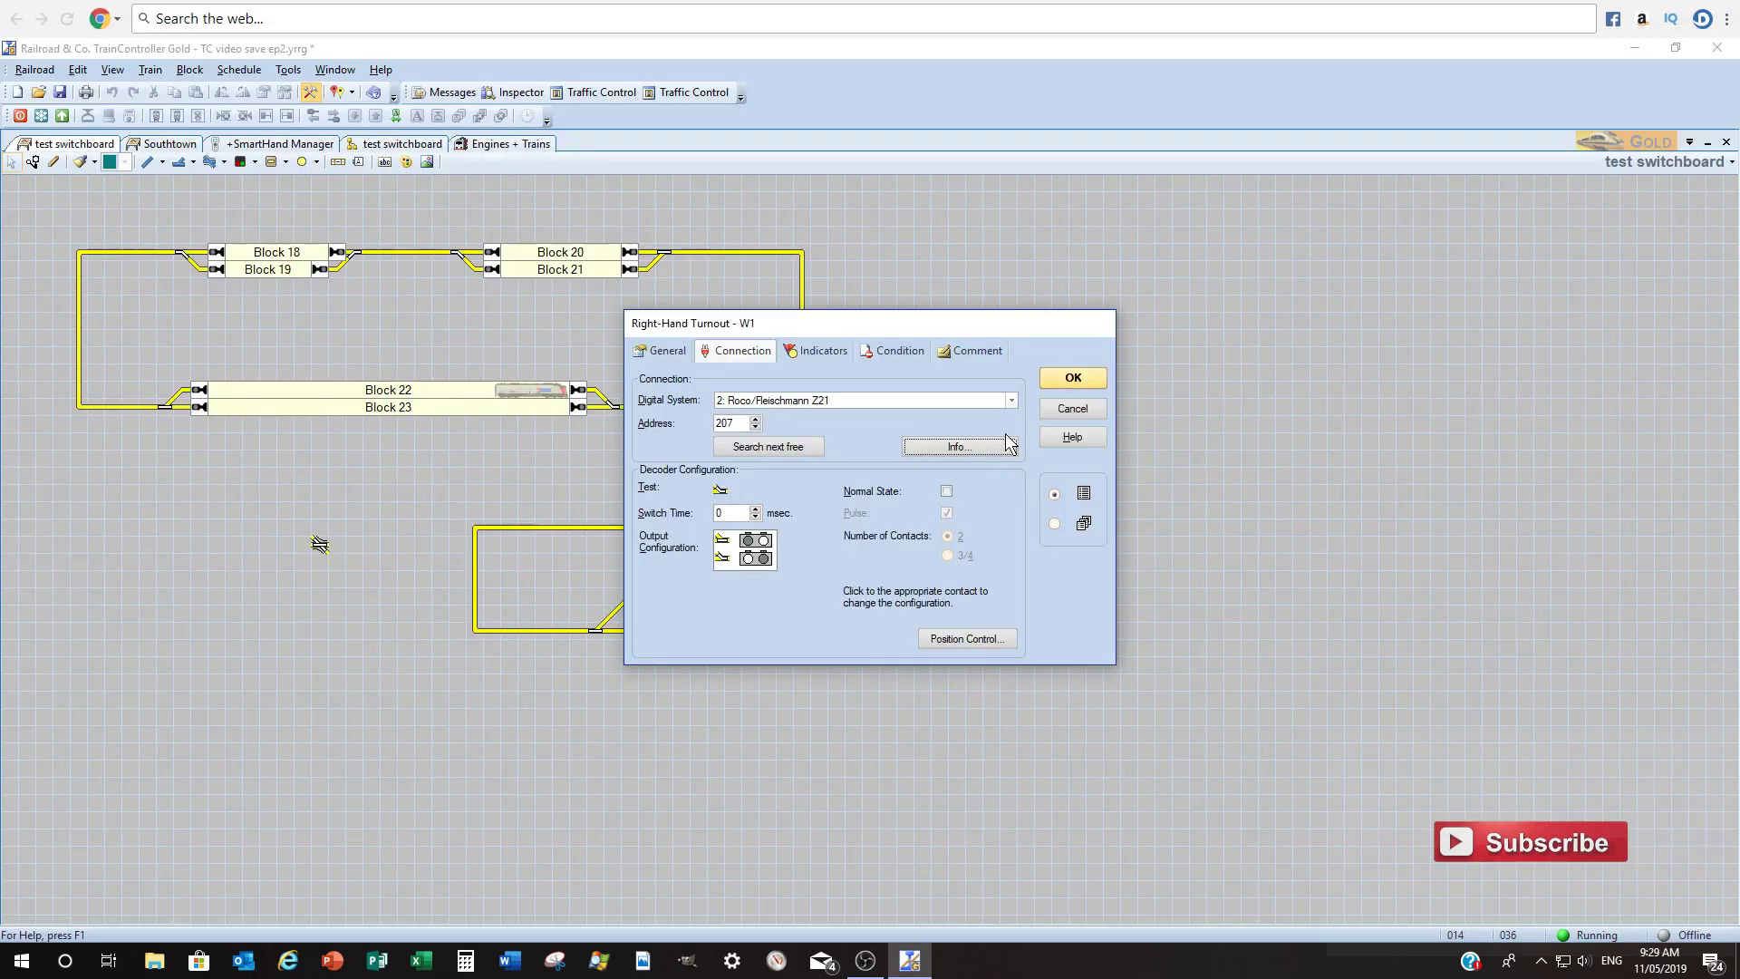
Browse W1's Available Indicators list, then switch to its Condition page.
click(822, 353)
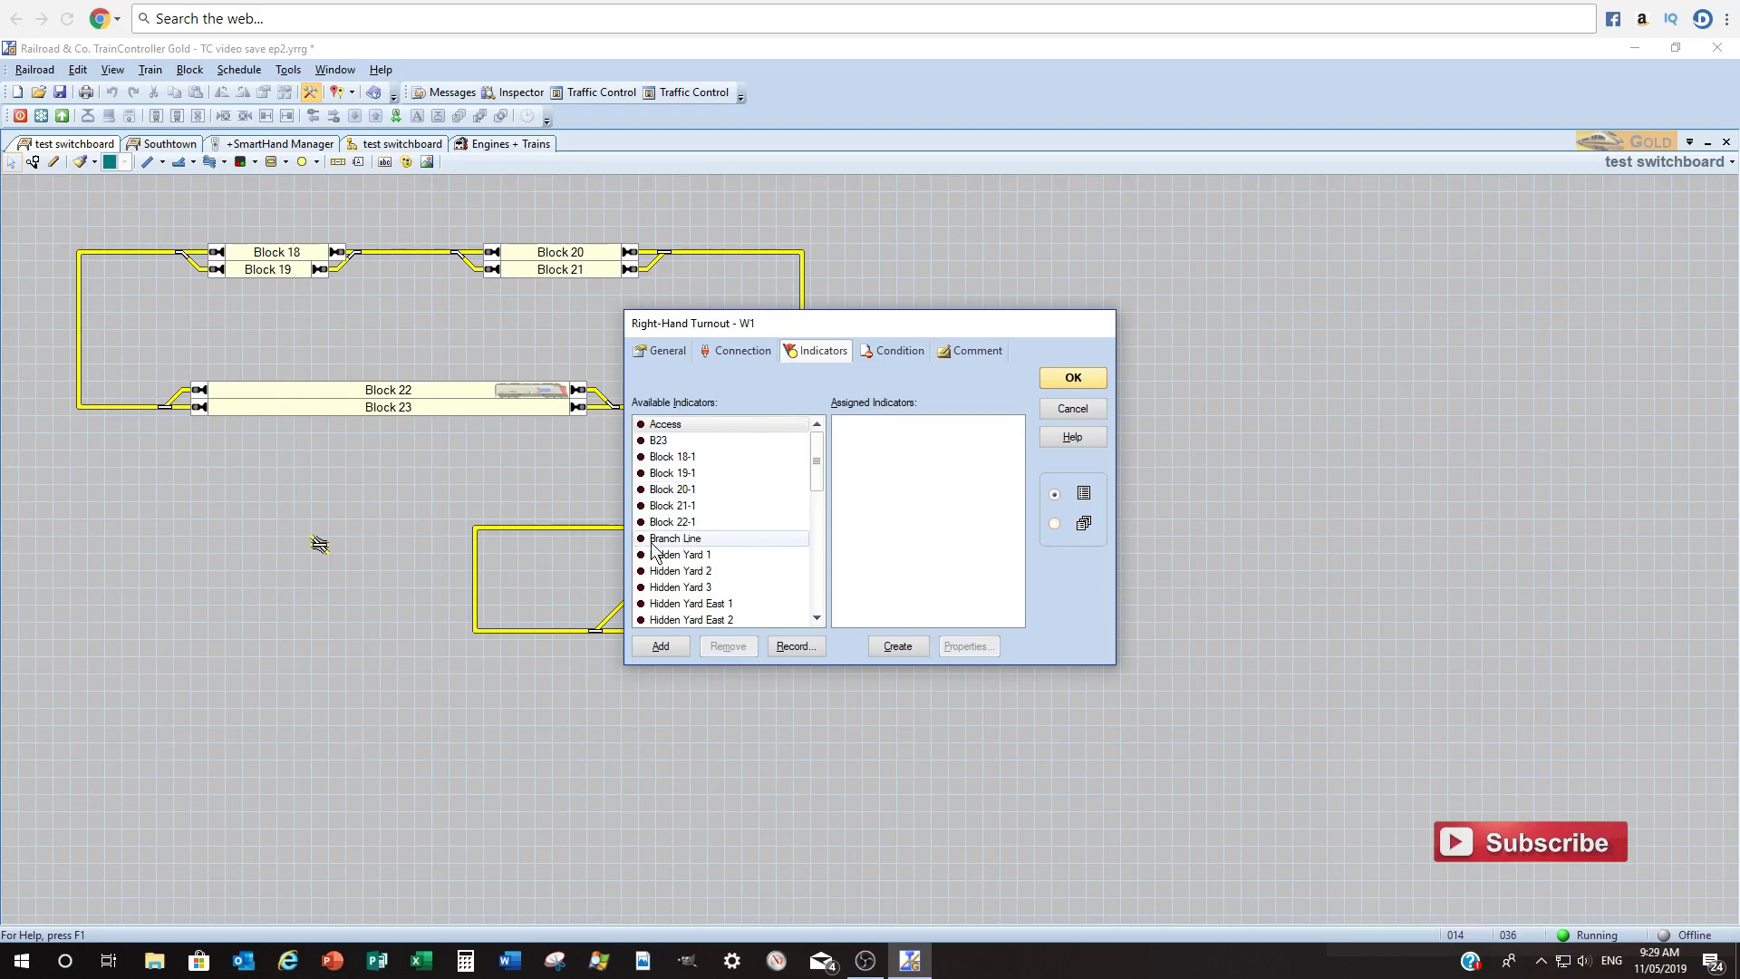
mouse_move(652, 550)
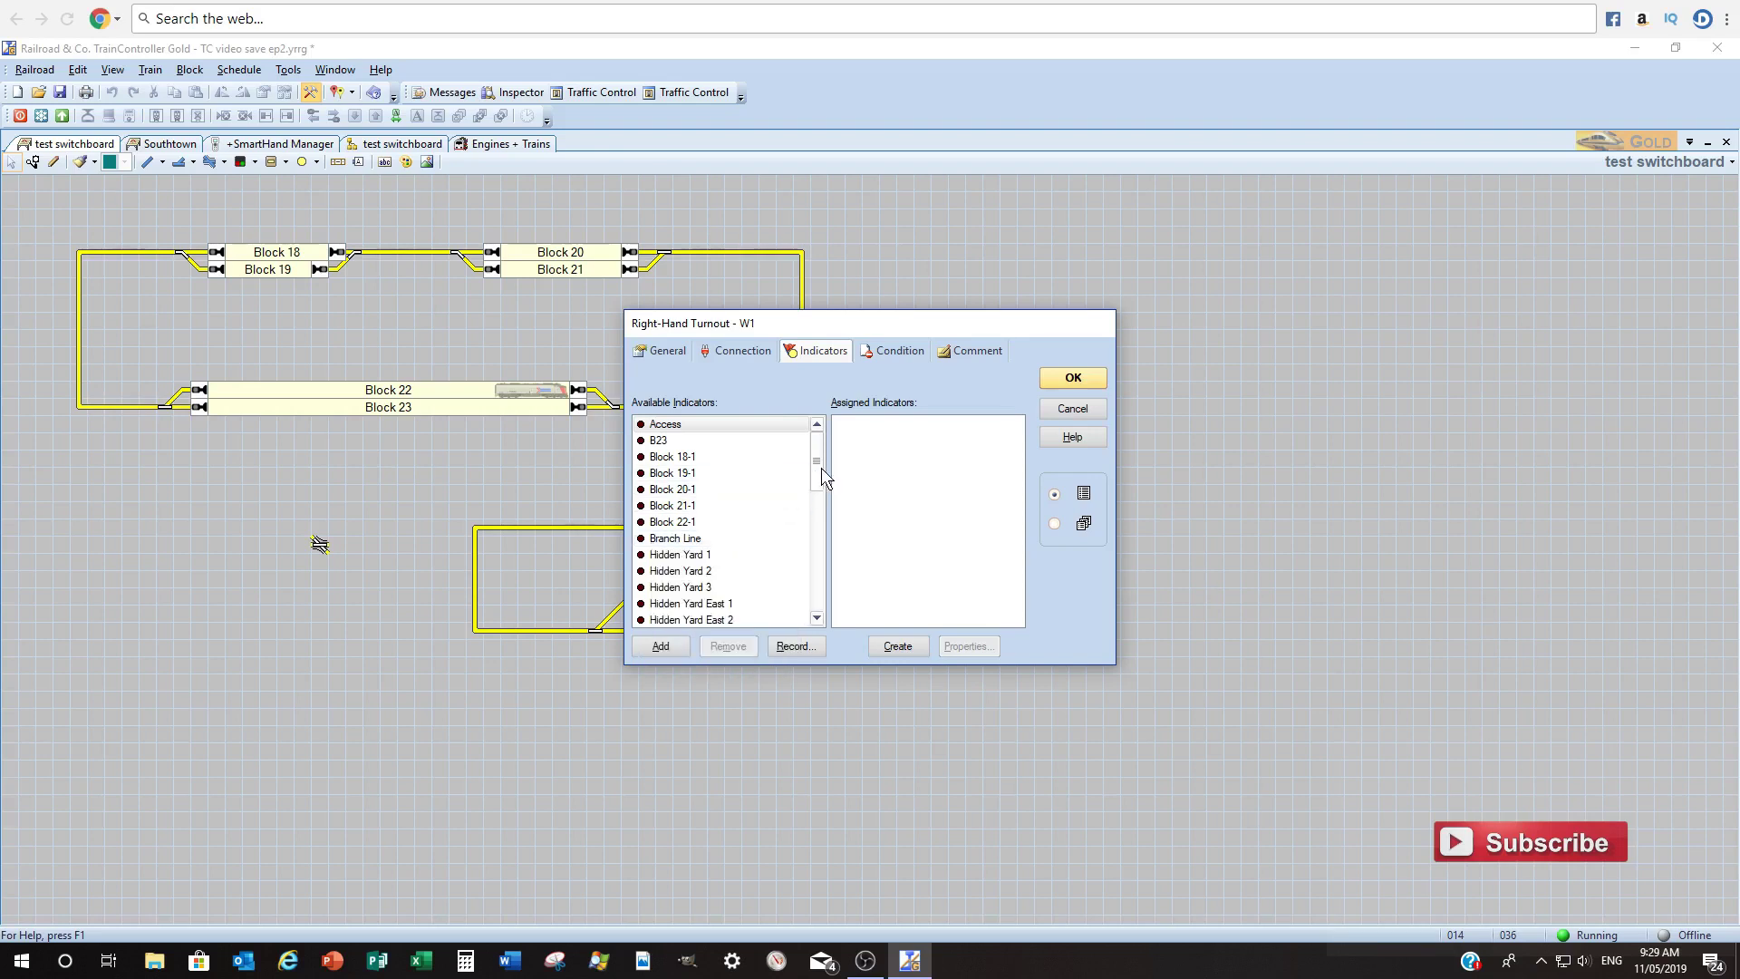
mouse_move(818, 468)
mouse_down()
mouse_move(828, 572)
mouse_move(823, 448)
mouse_up()
click(906, 337)
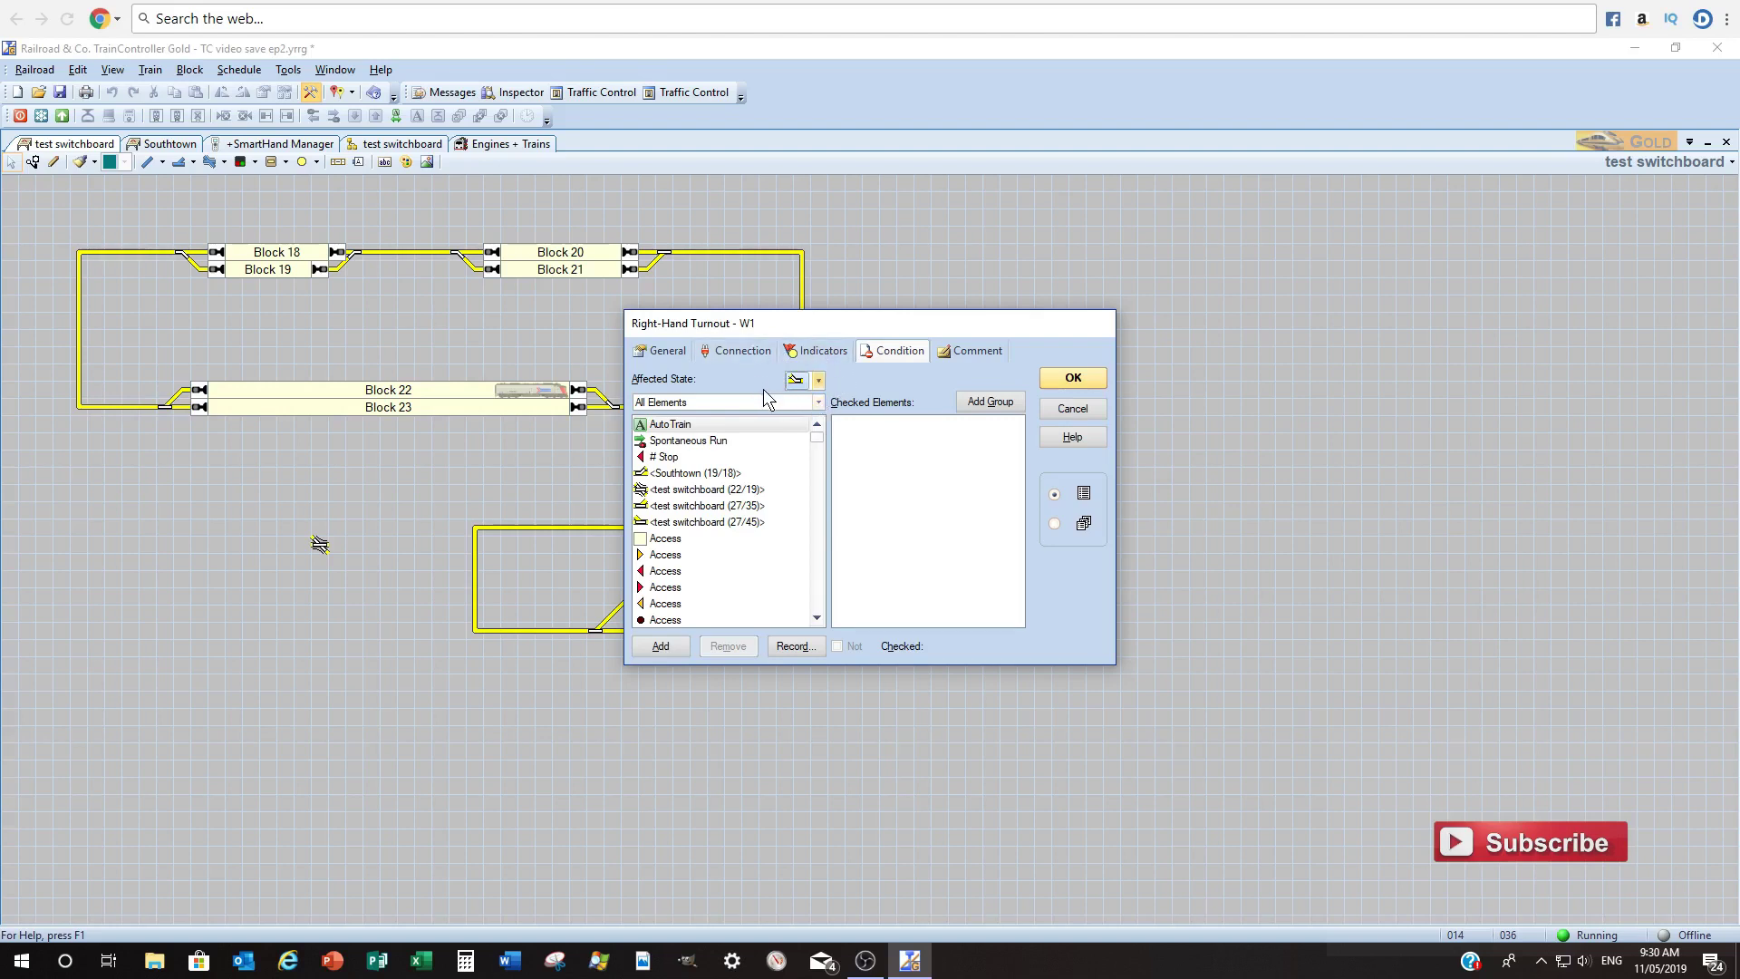
Set W1's Affected State to right and view its Comment tab.
click(816, 382)
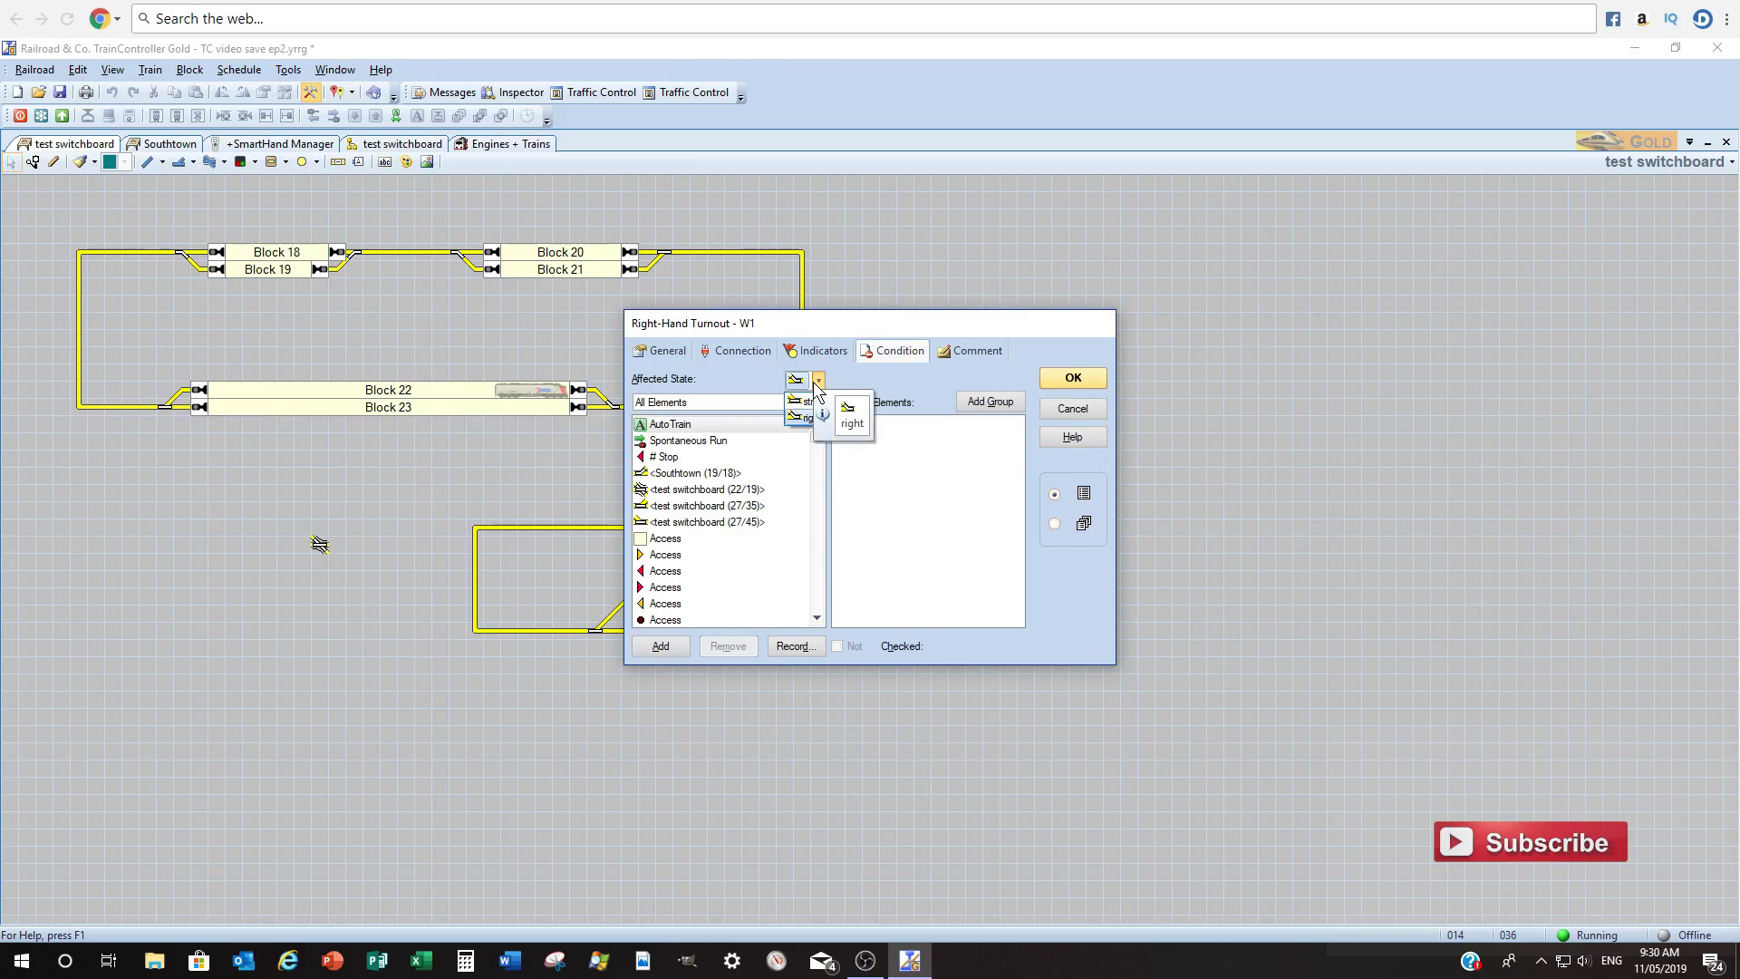
click(814, 418)
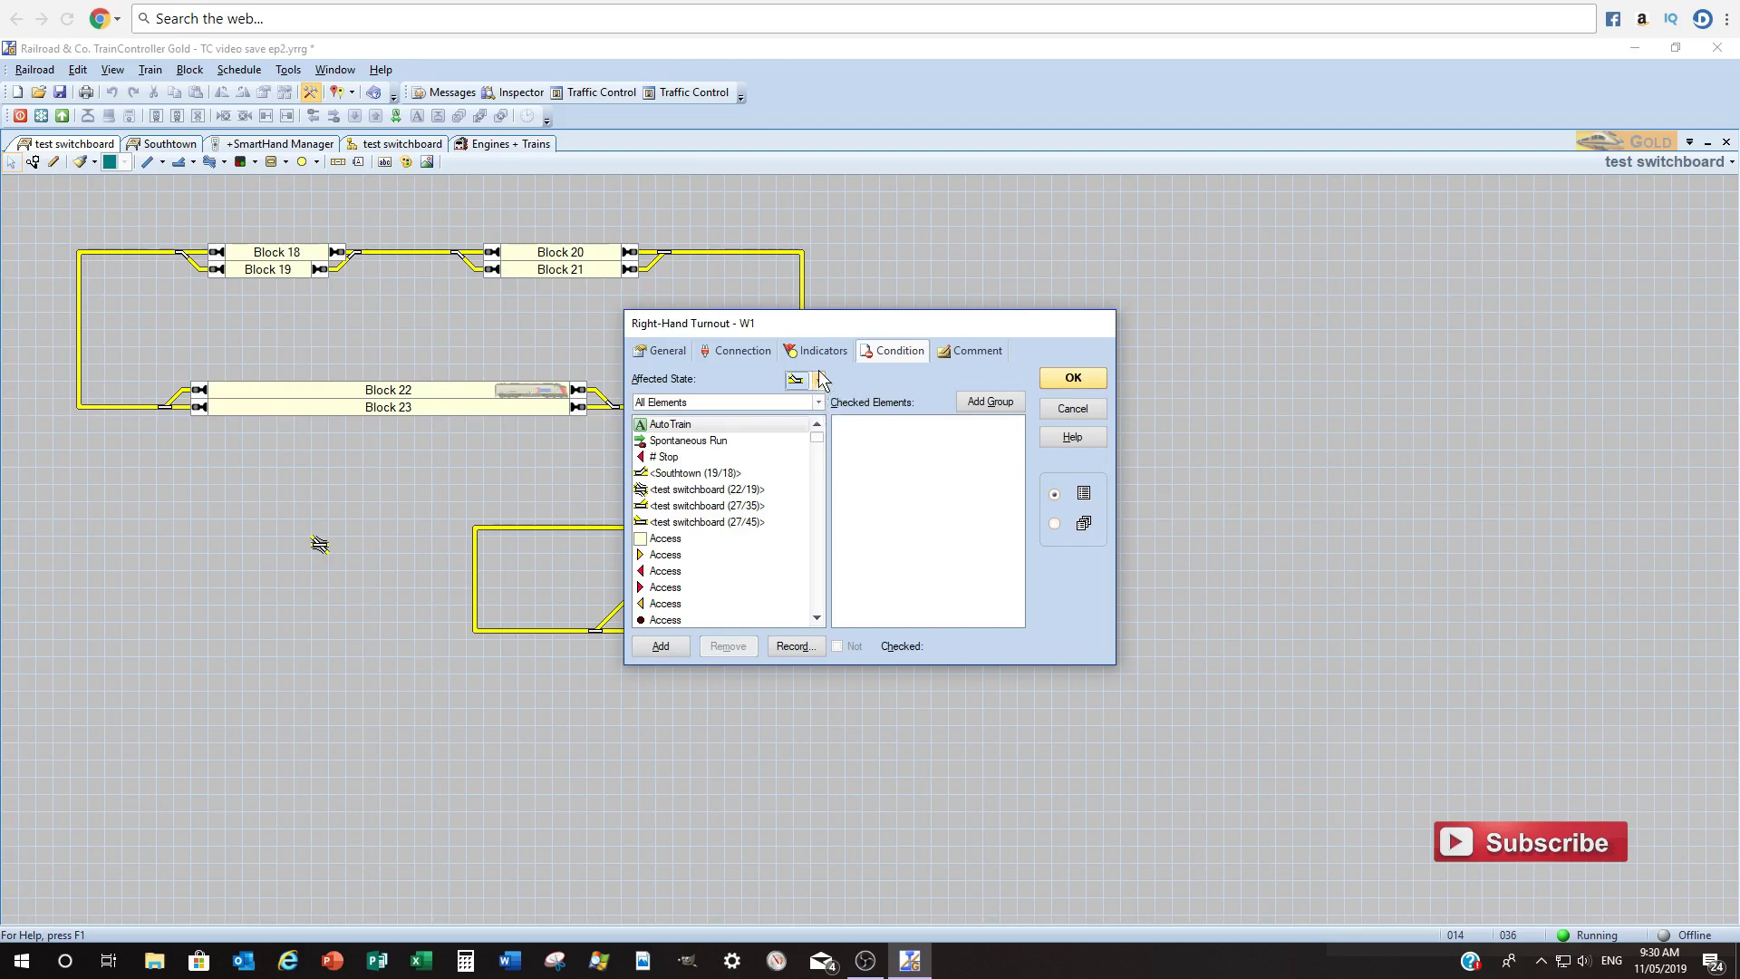
click(818, 381)
click(818, 381)
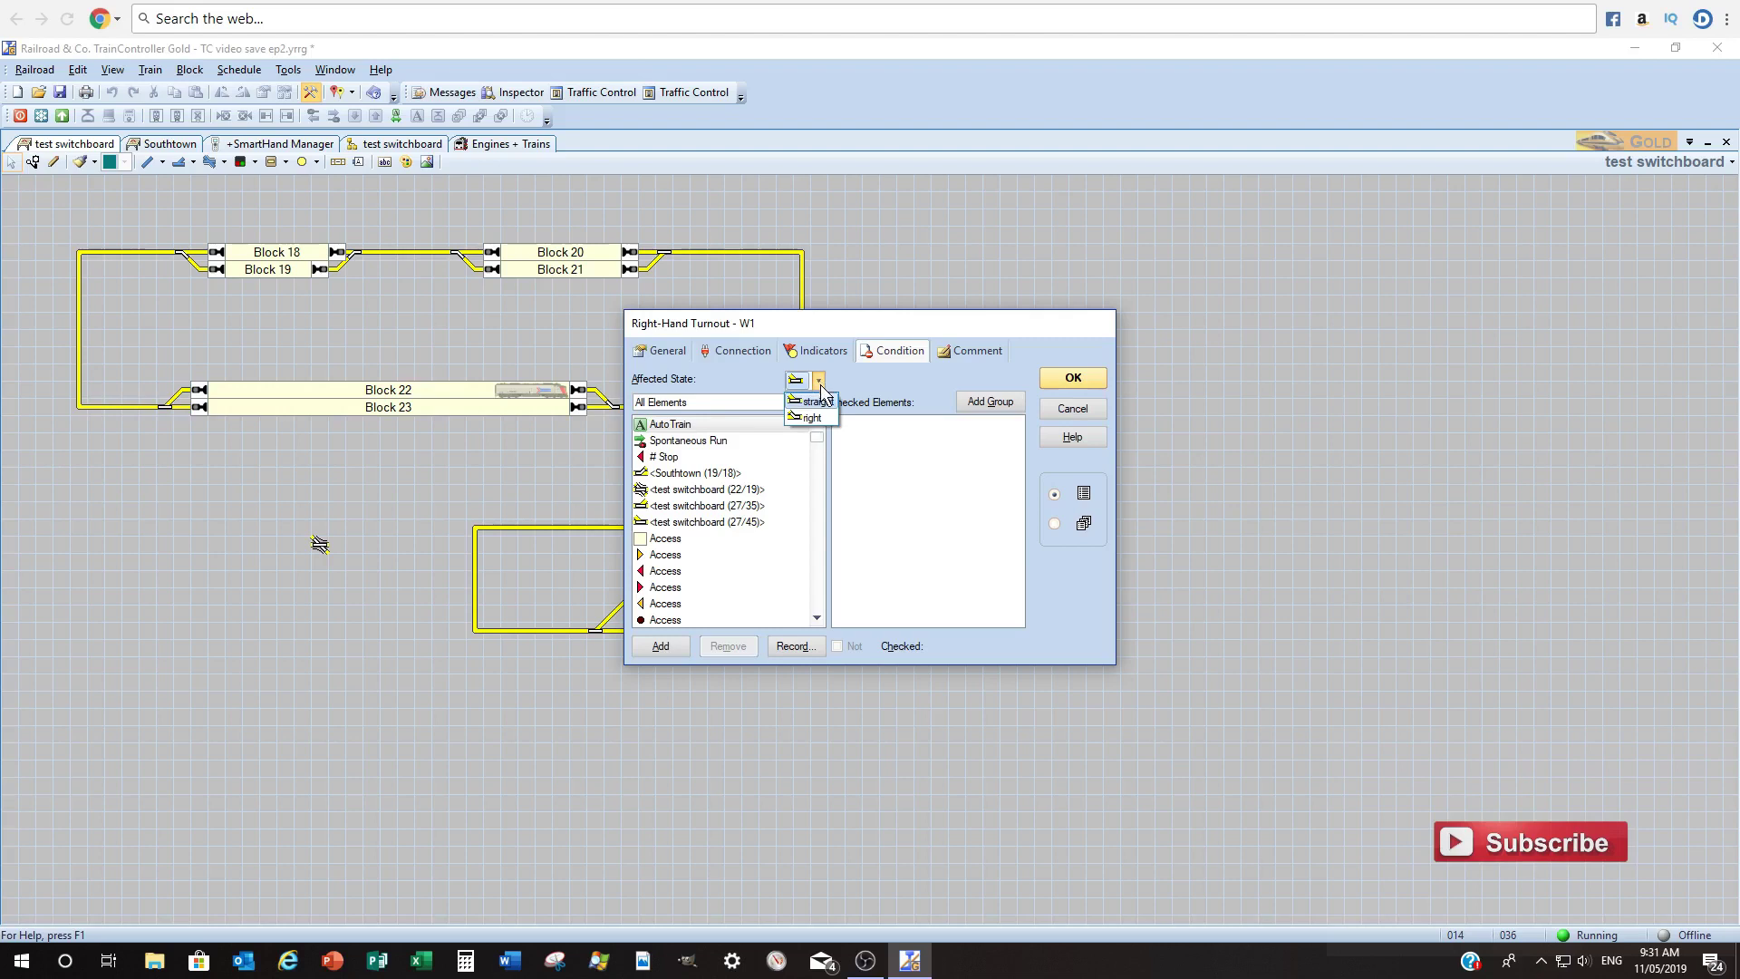
click(817, 416)
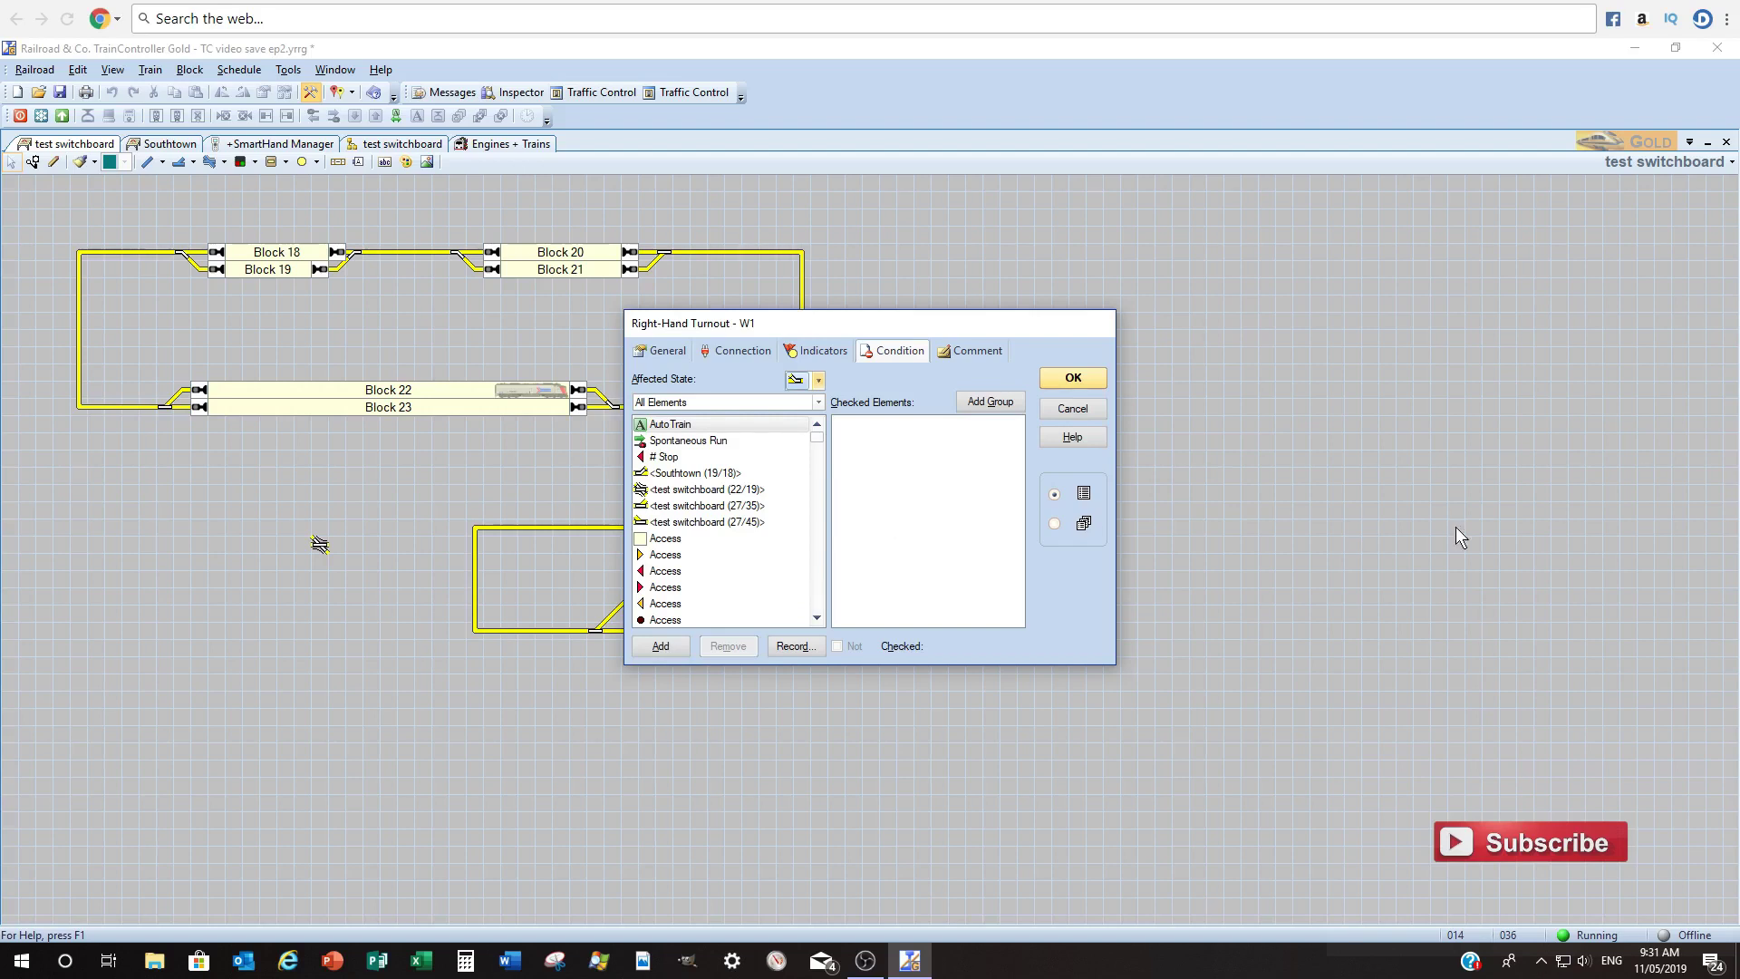
click(972, 354)
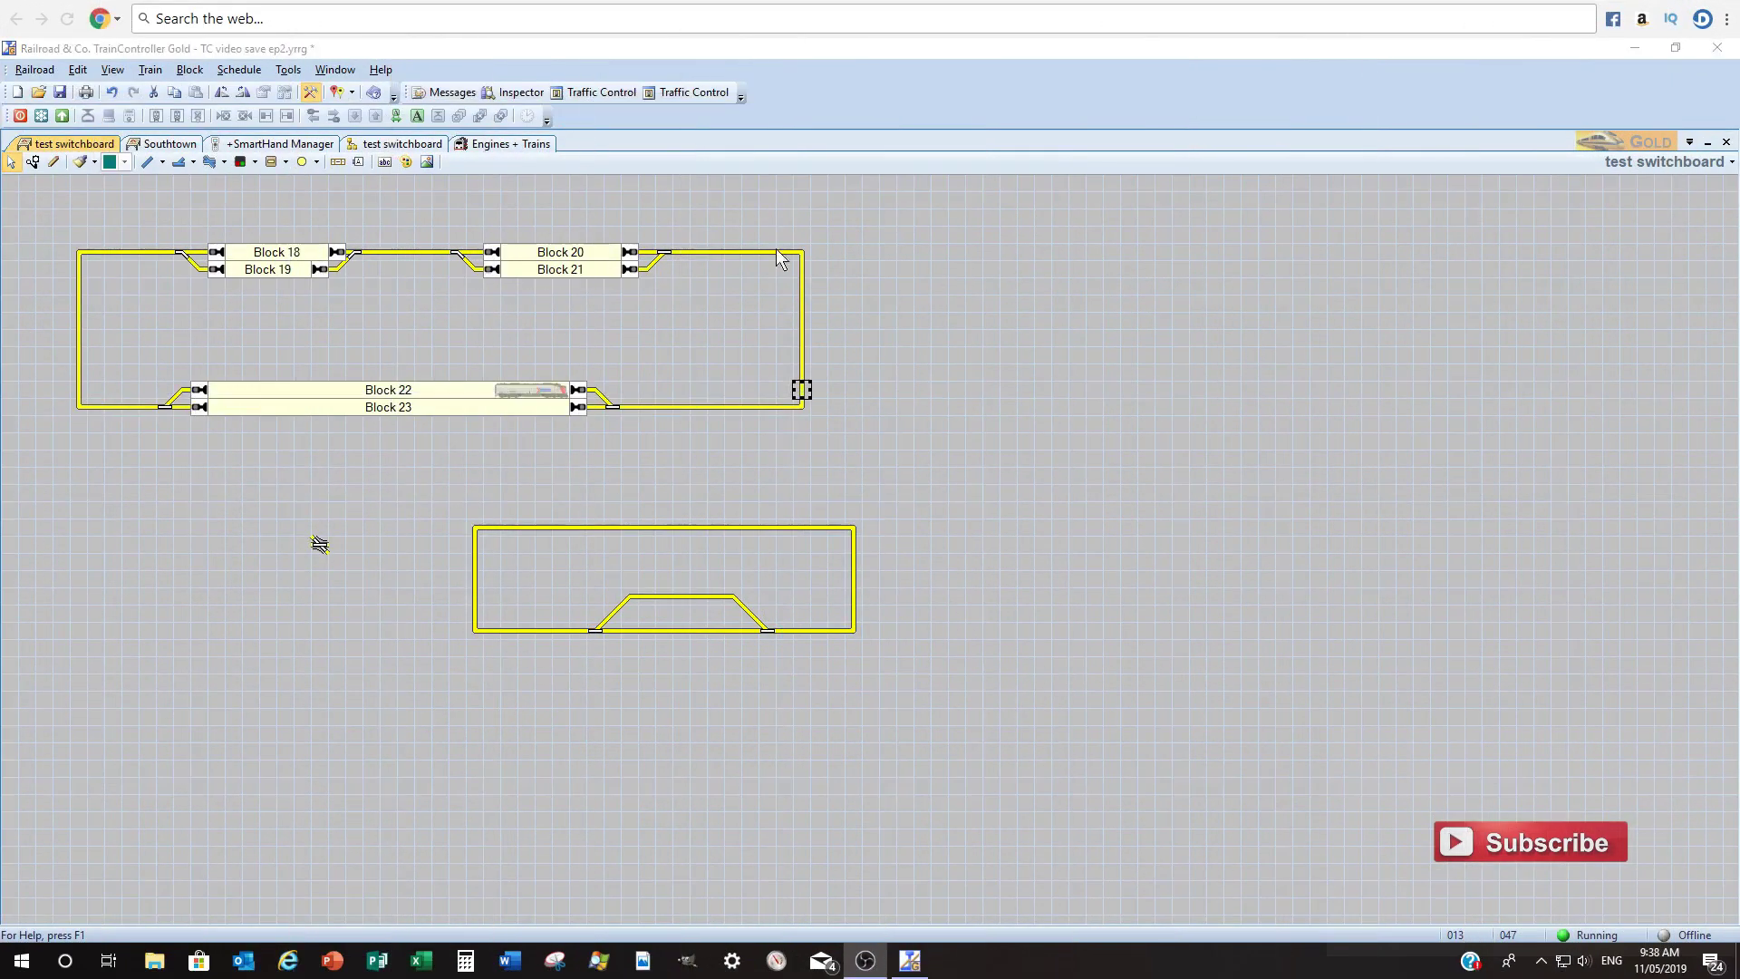
Switch the switchboard to operating view and back to editing, ready to draw Block 24.
click(314, 93)
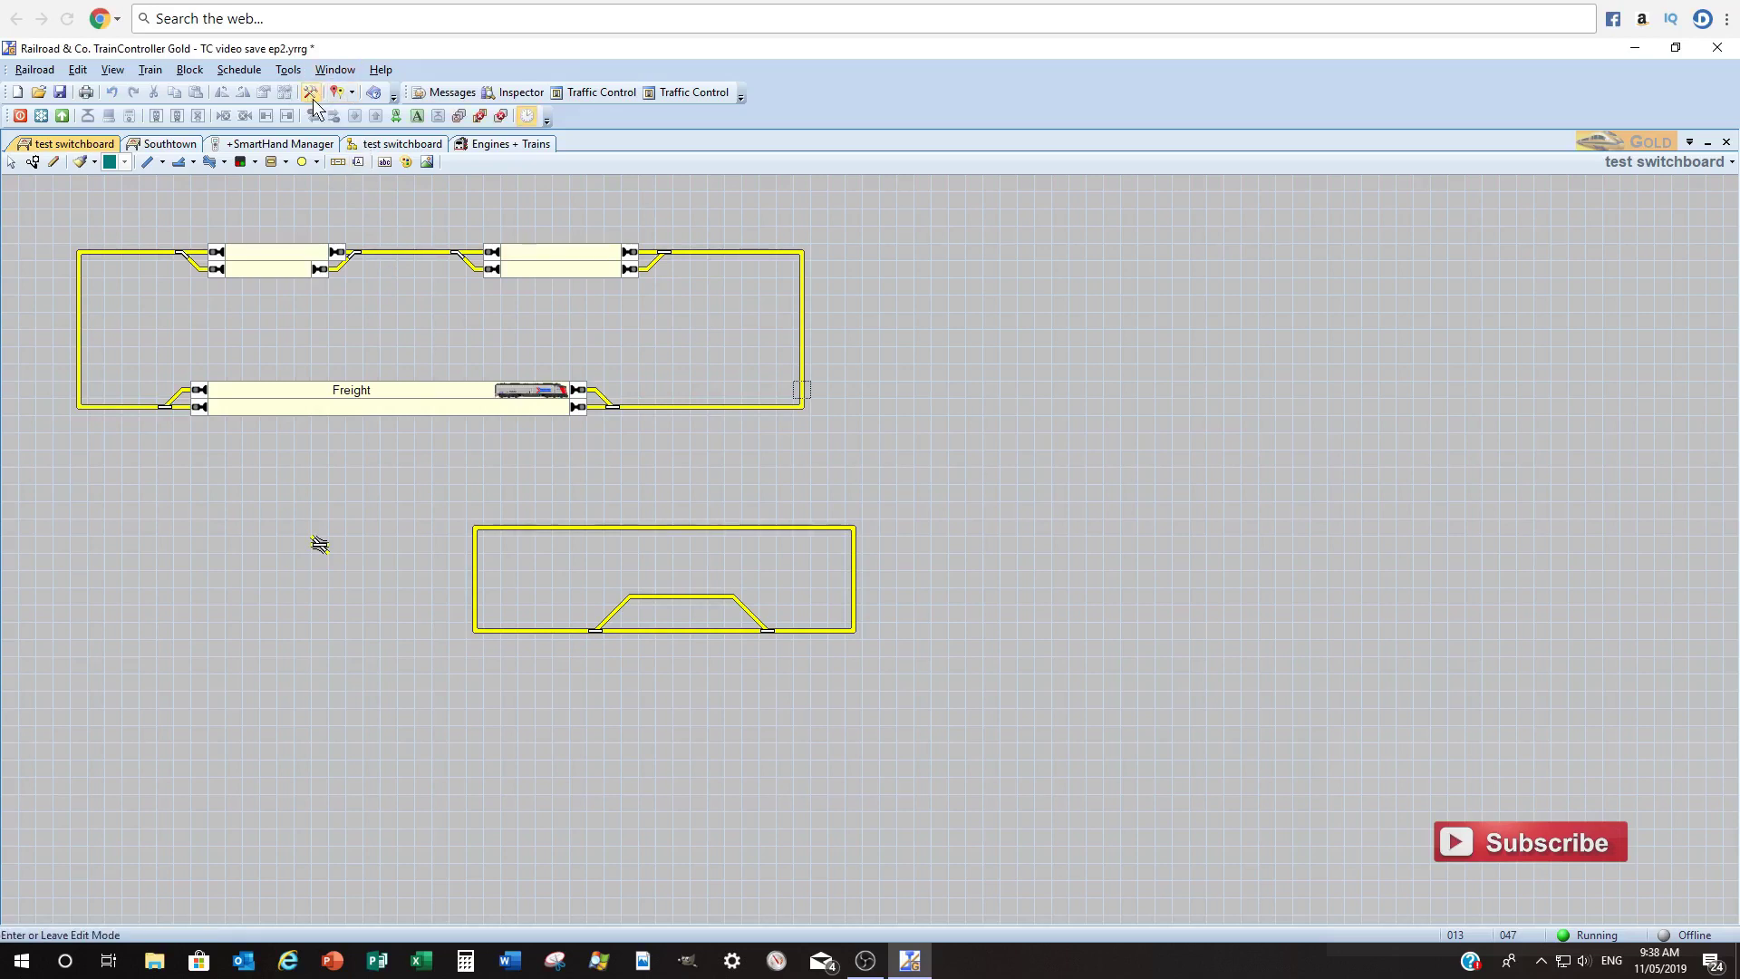
click(32, 165)
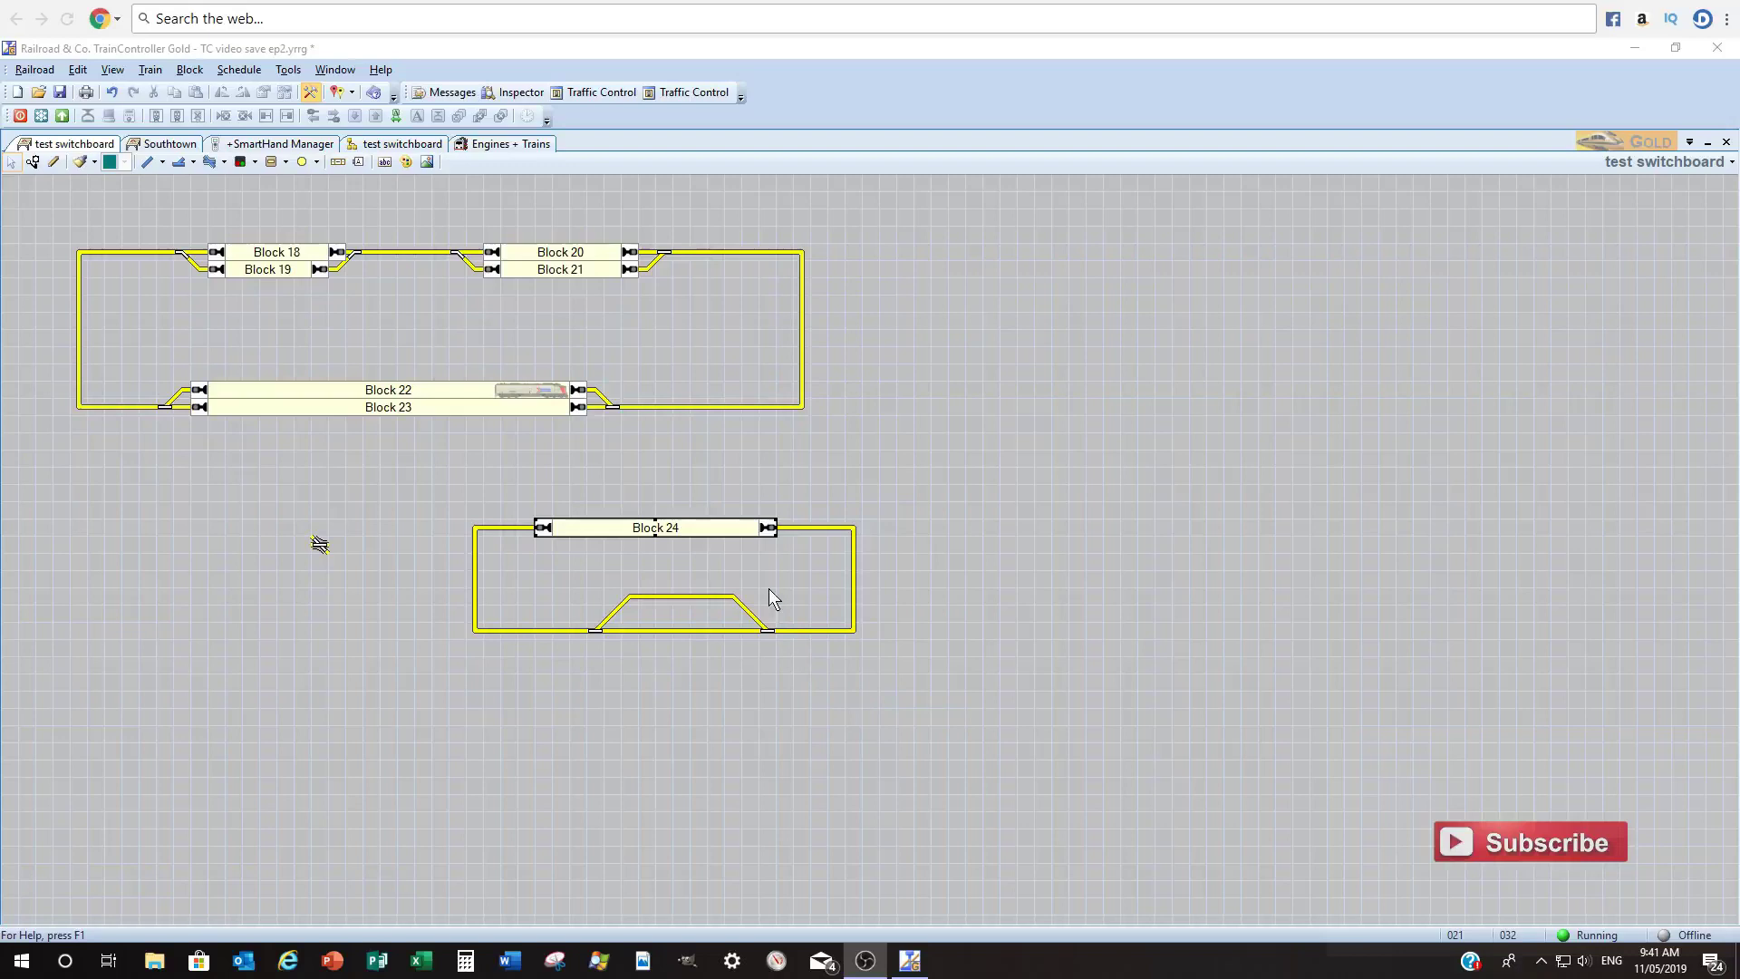
Open Block 24's properties and move the dialog right so the block stays visible.
click(723, 529)
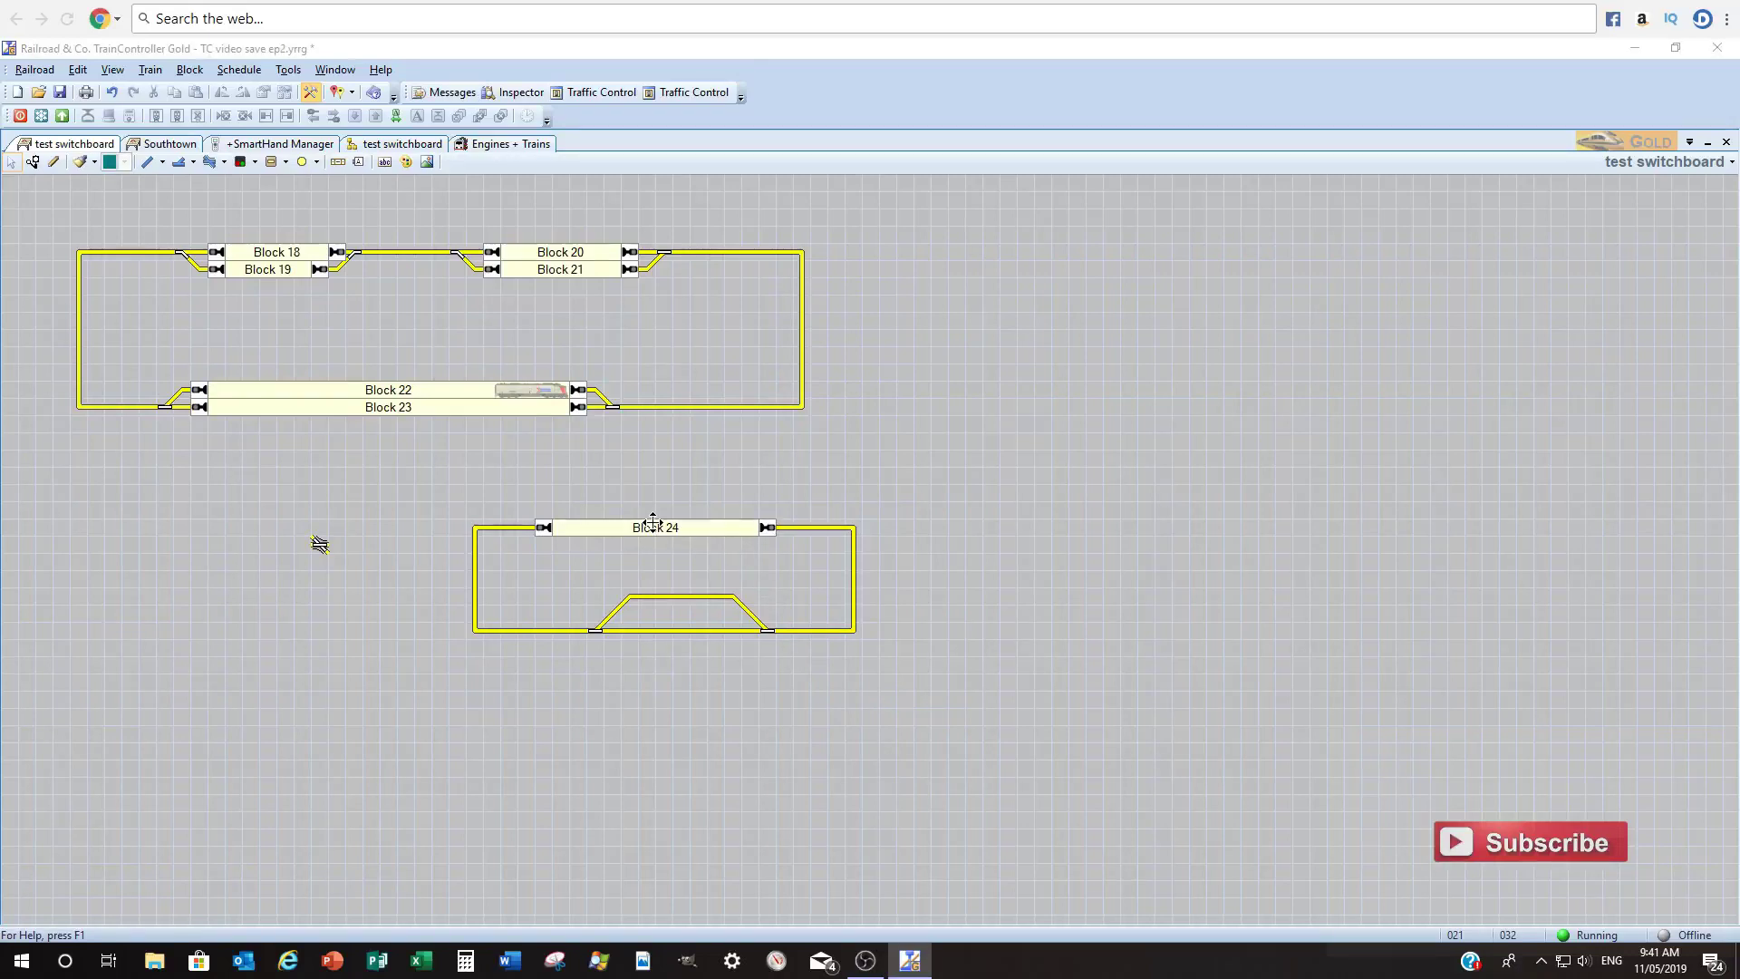
double_click(653, 524)
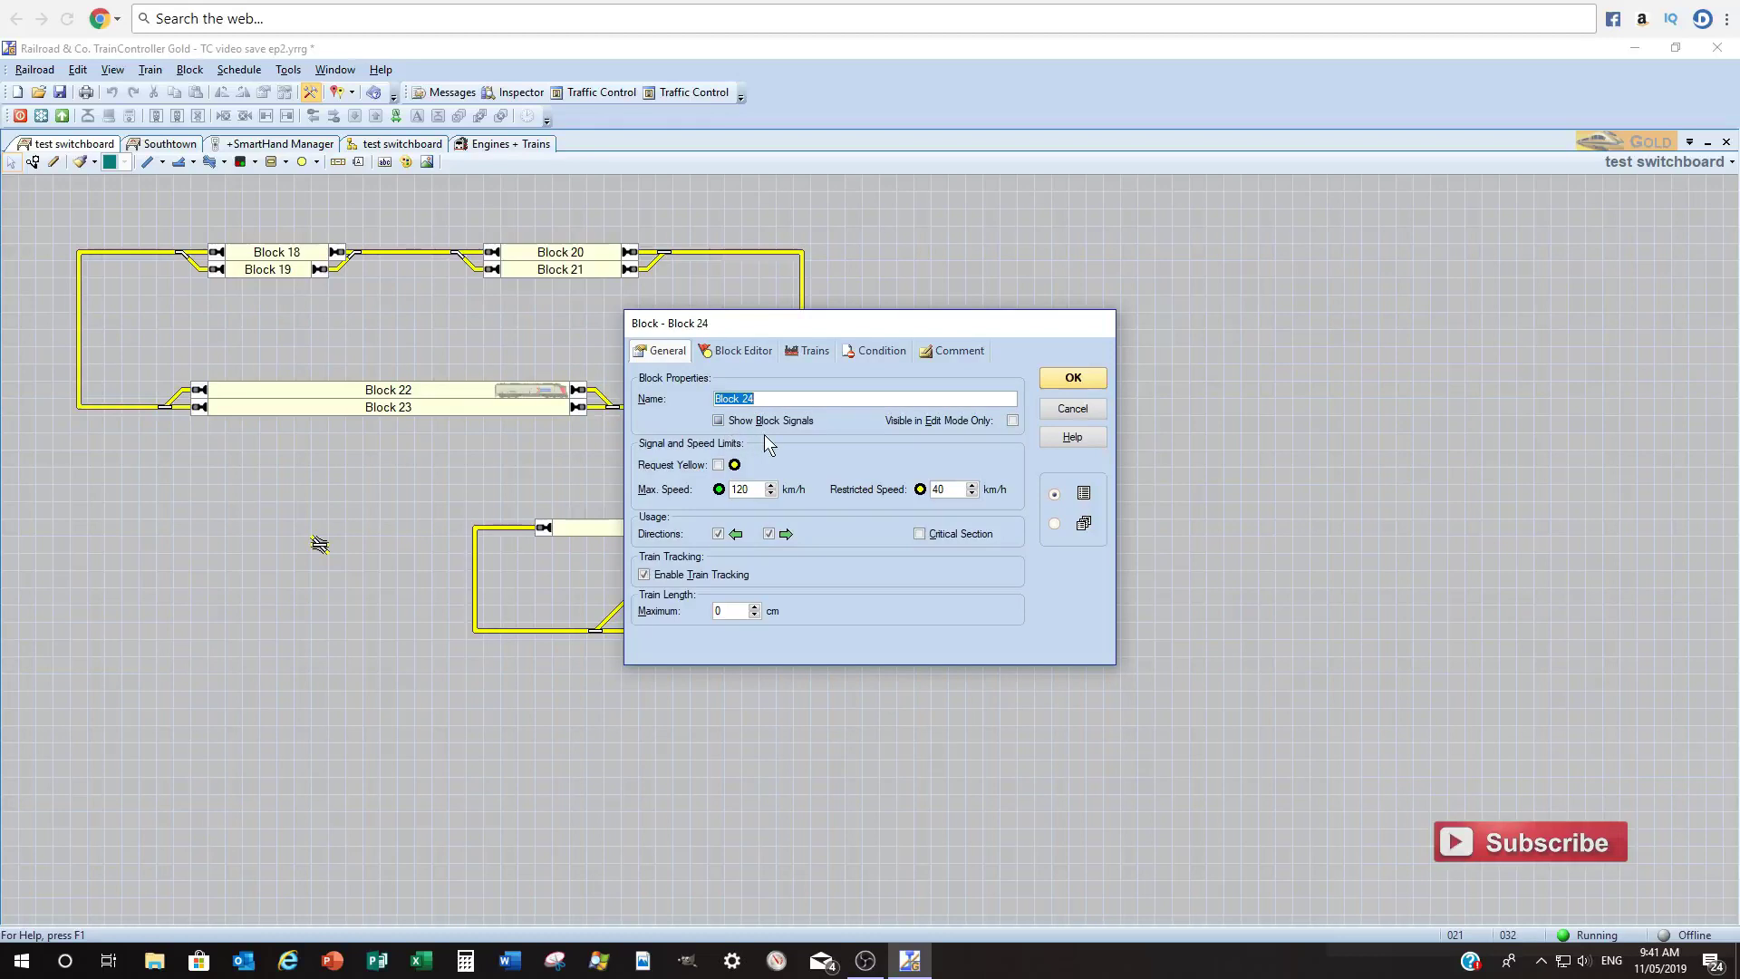
drag(779, 330, 1065, 390)
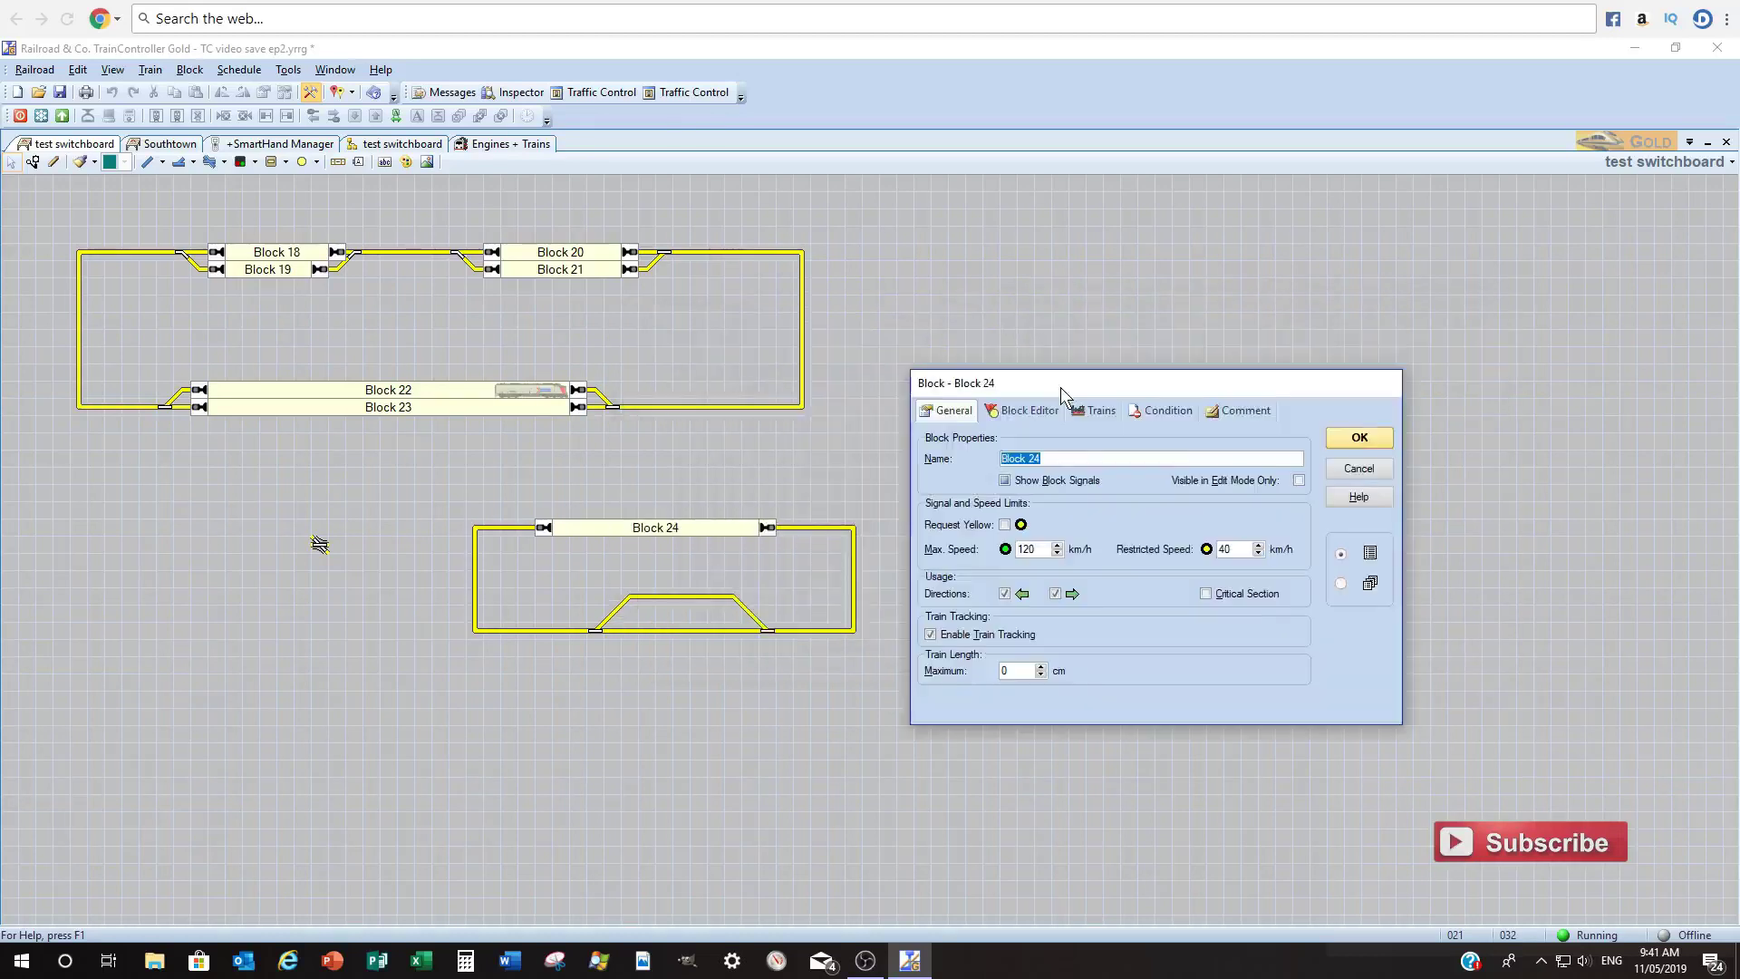
Enable Show Block Signals and Visible in Edit Mode Only for Block 24.
click(1008, 482)
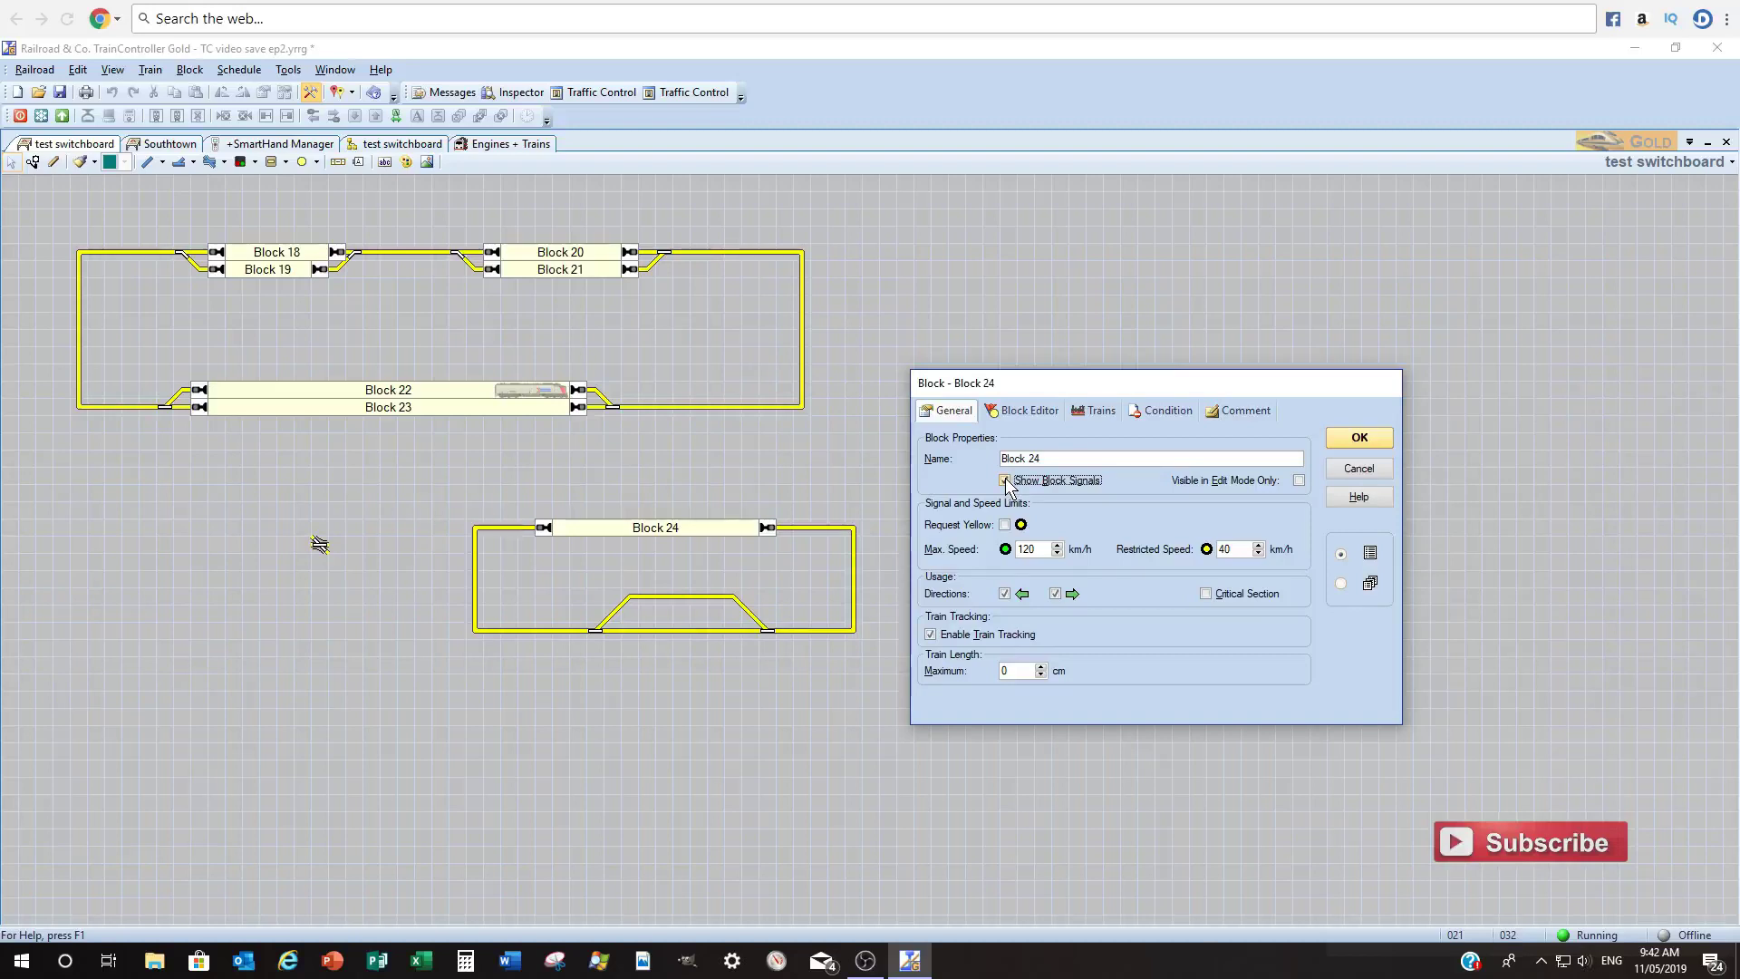
click(1299, 480)
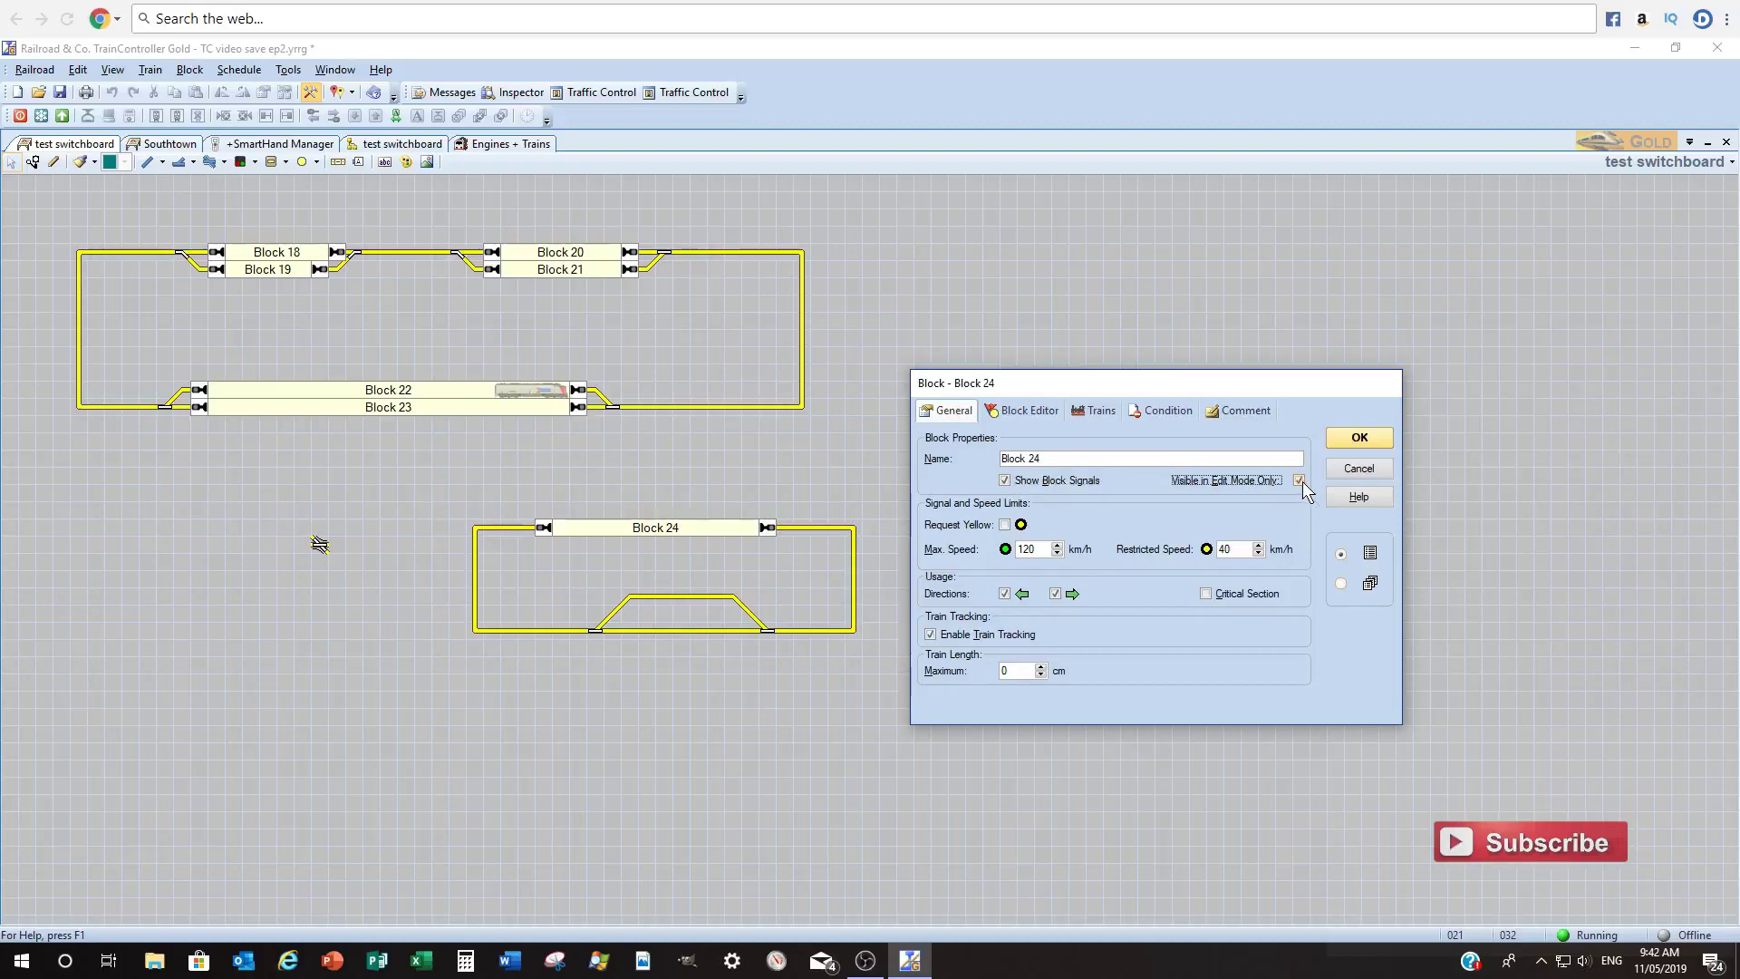
Apply Block 24's settings, check it disappears outside edit mode, then reopen its properties.
click(1357, 439)
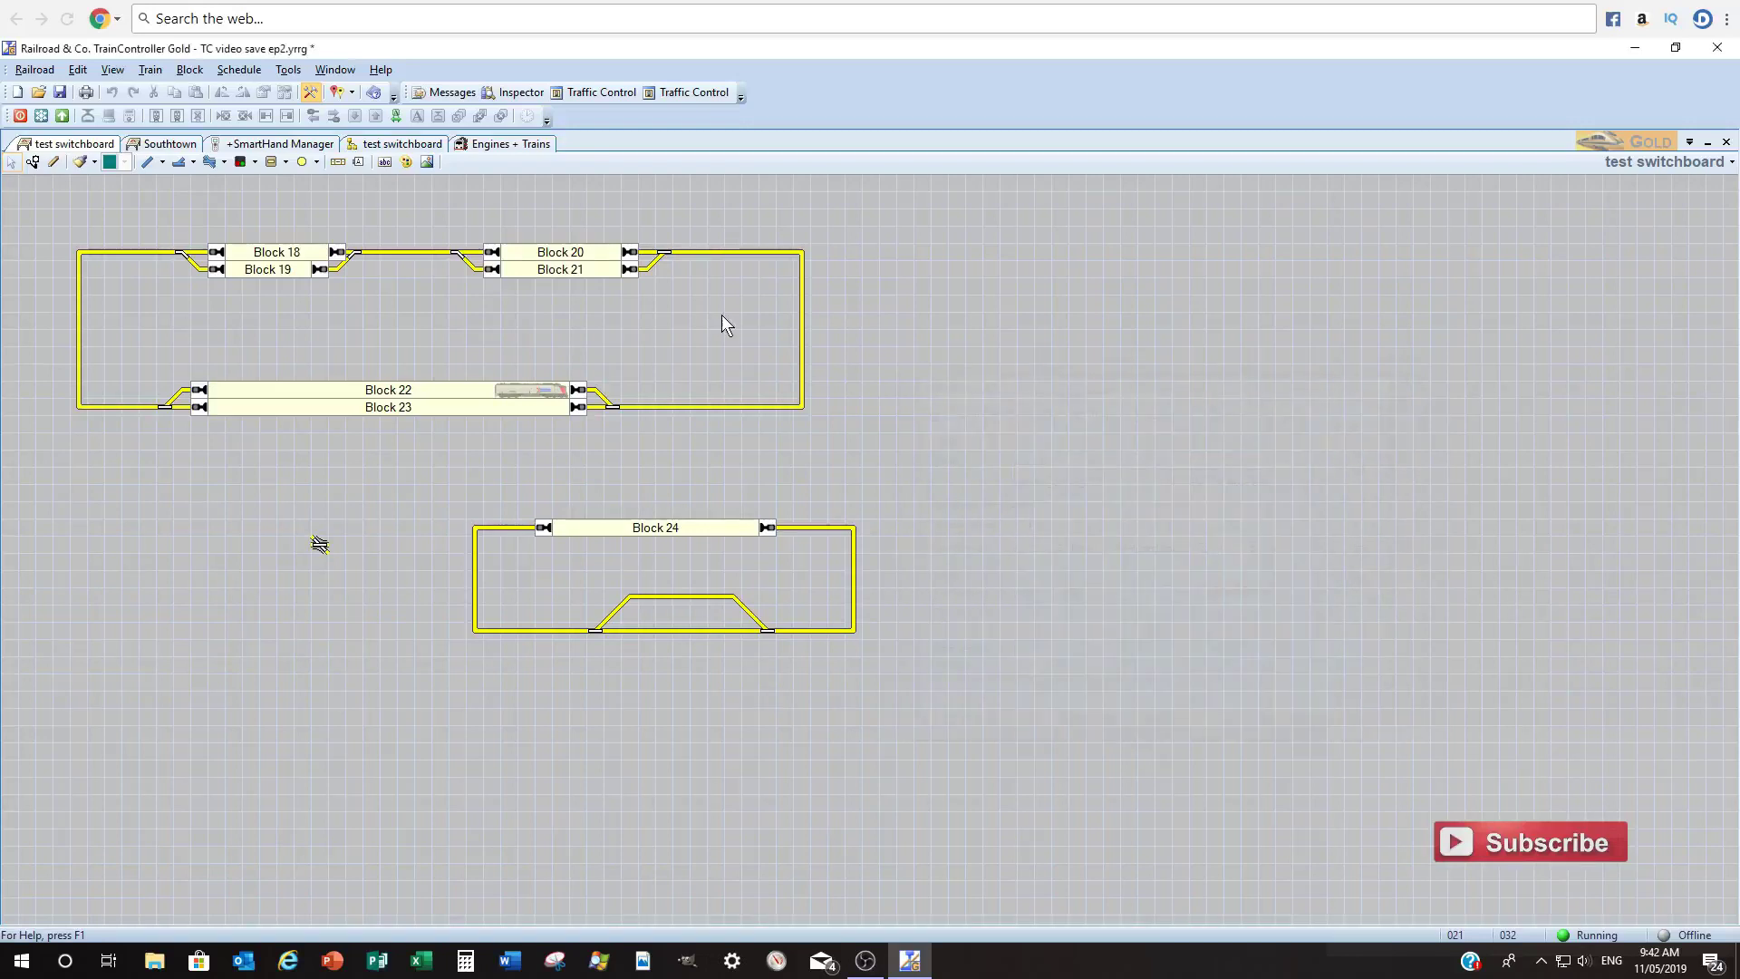
click(309, 94)
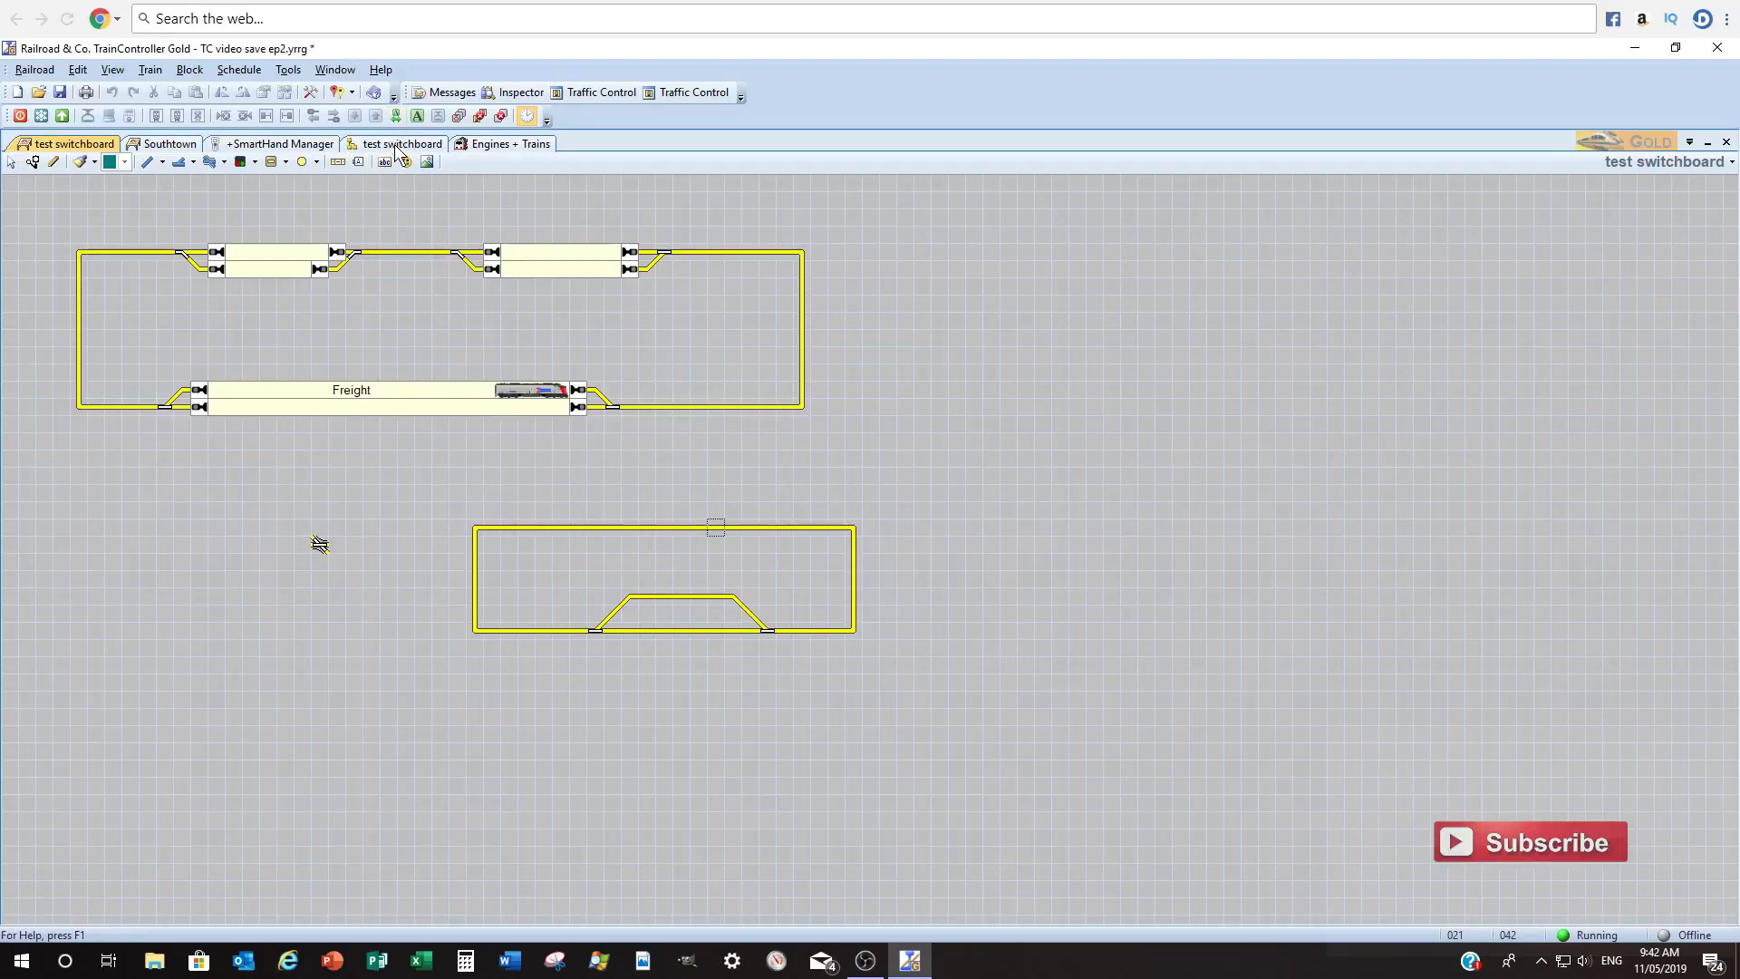
click(312, 93)
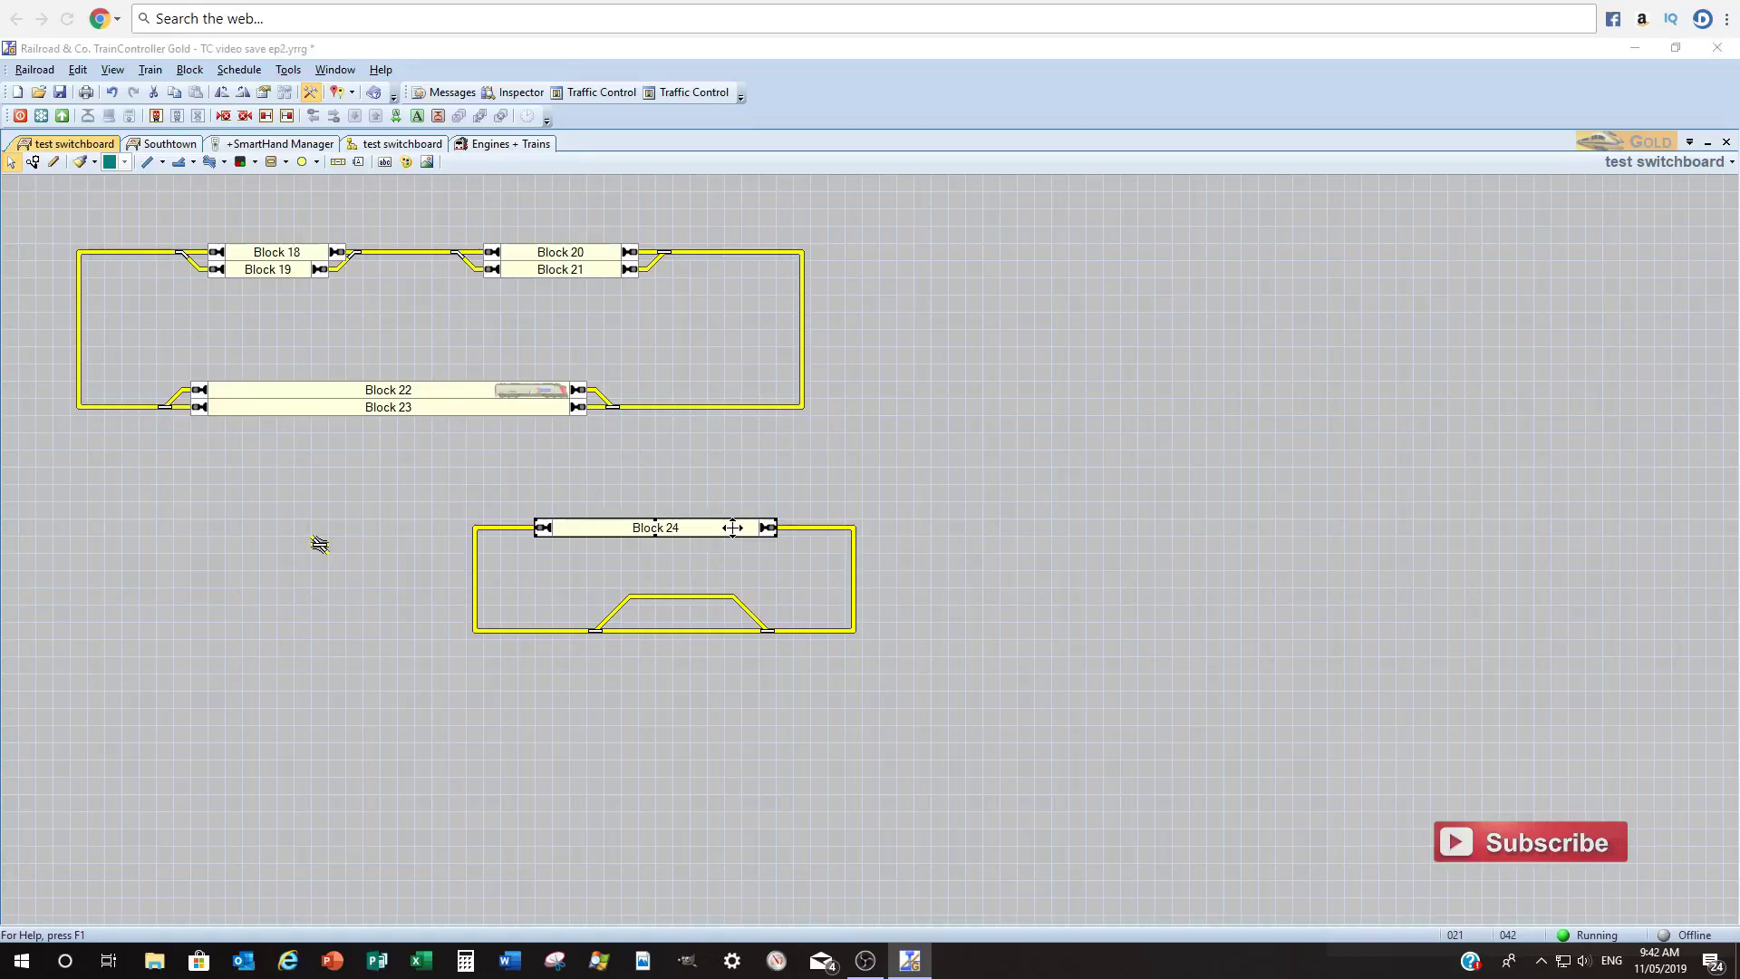
double_click(732, 527)
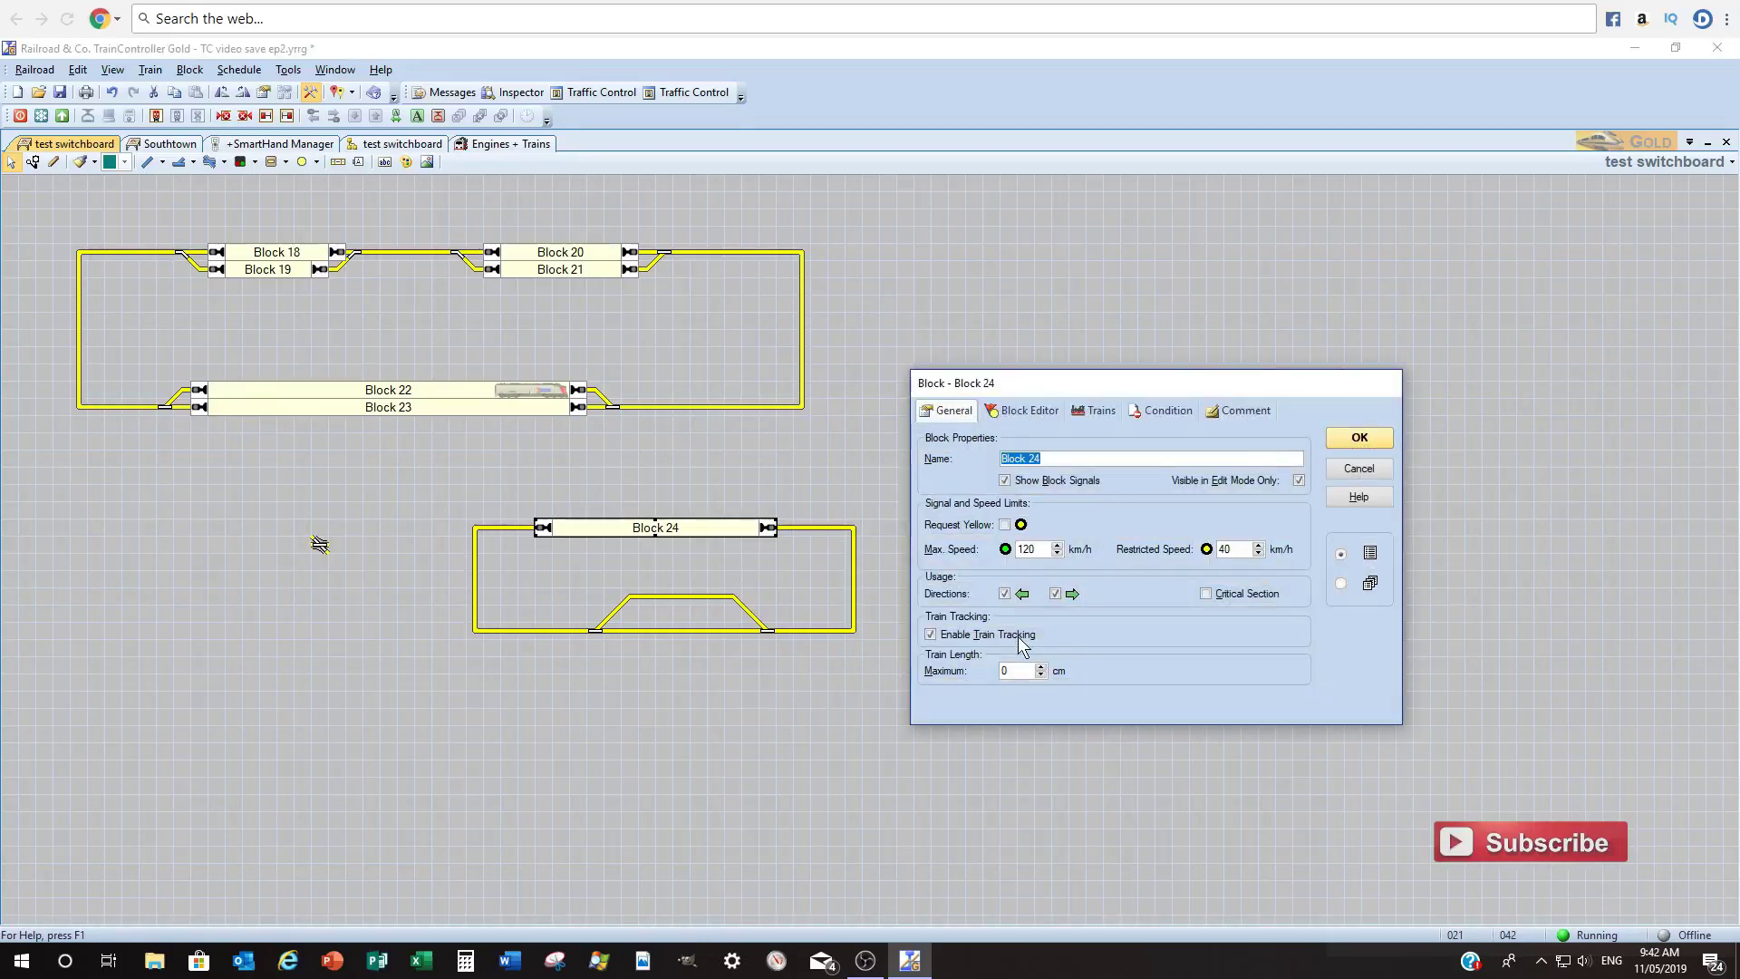
click(1300, 480)
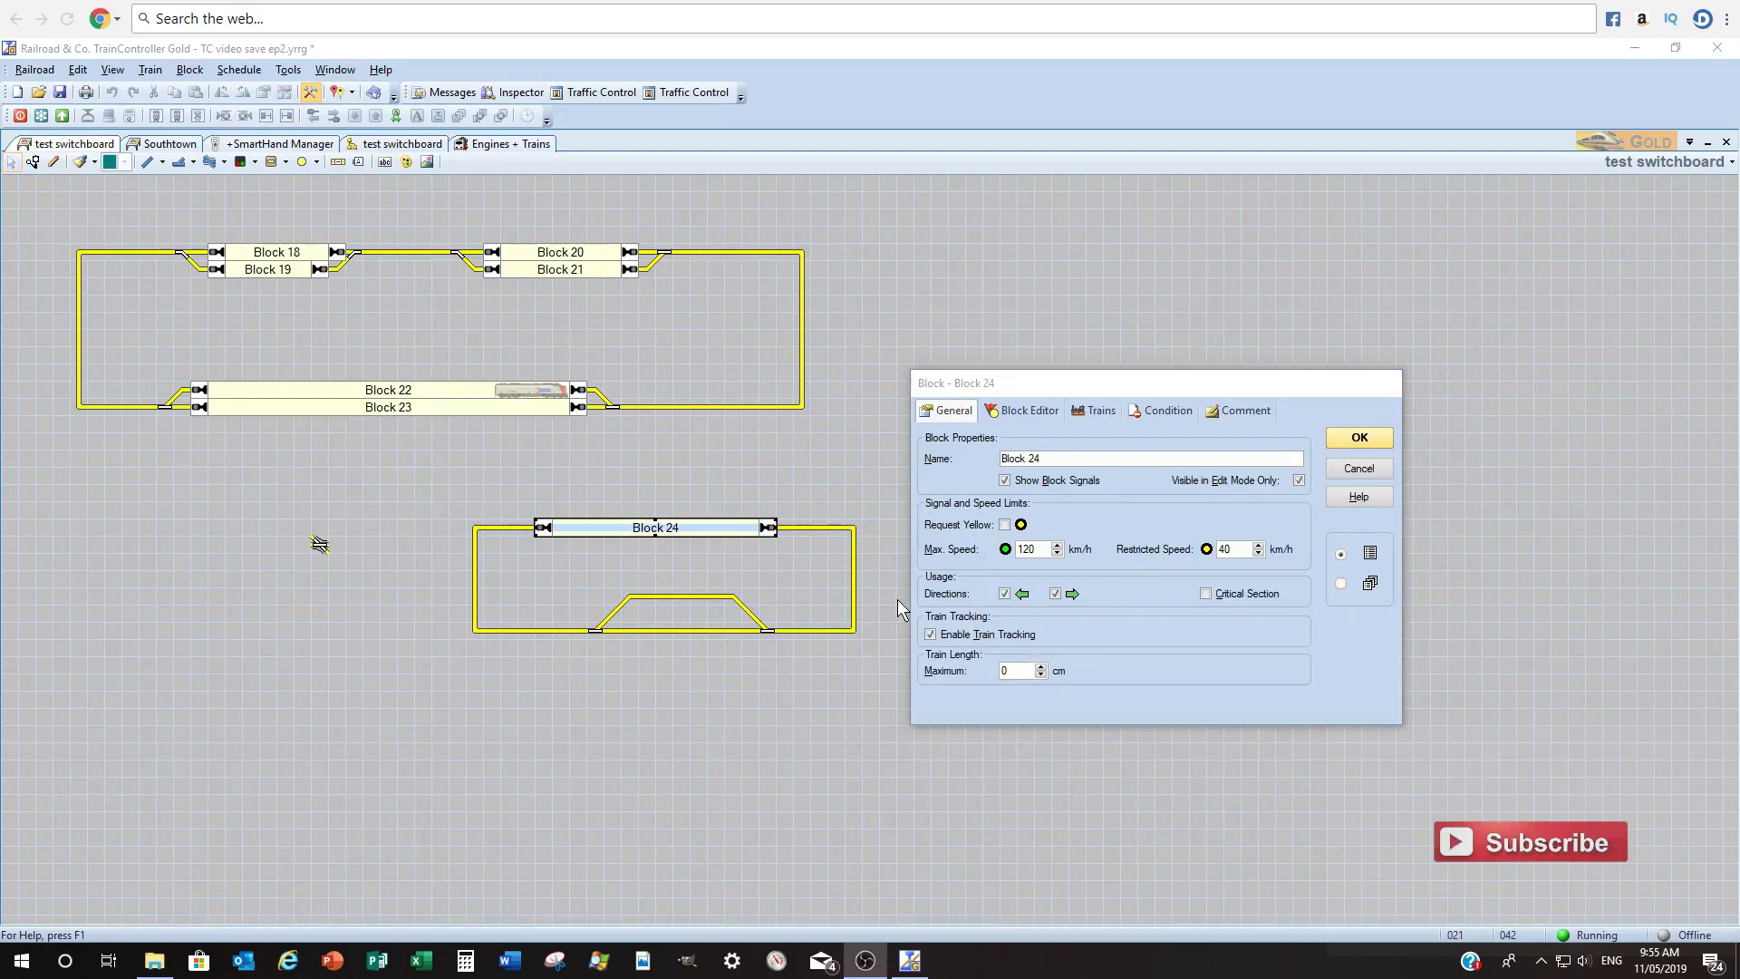
On the Block Editor, add a New Contact Indicator marker to Block 24.
click(1036, 410)
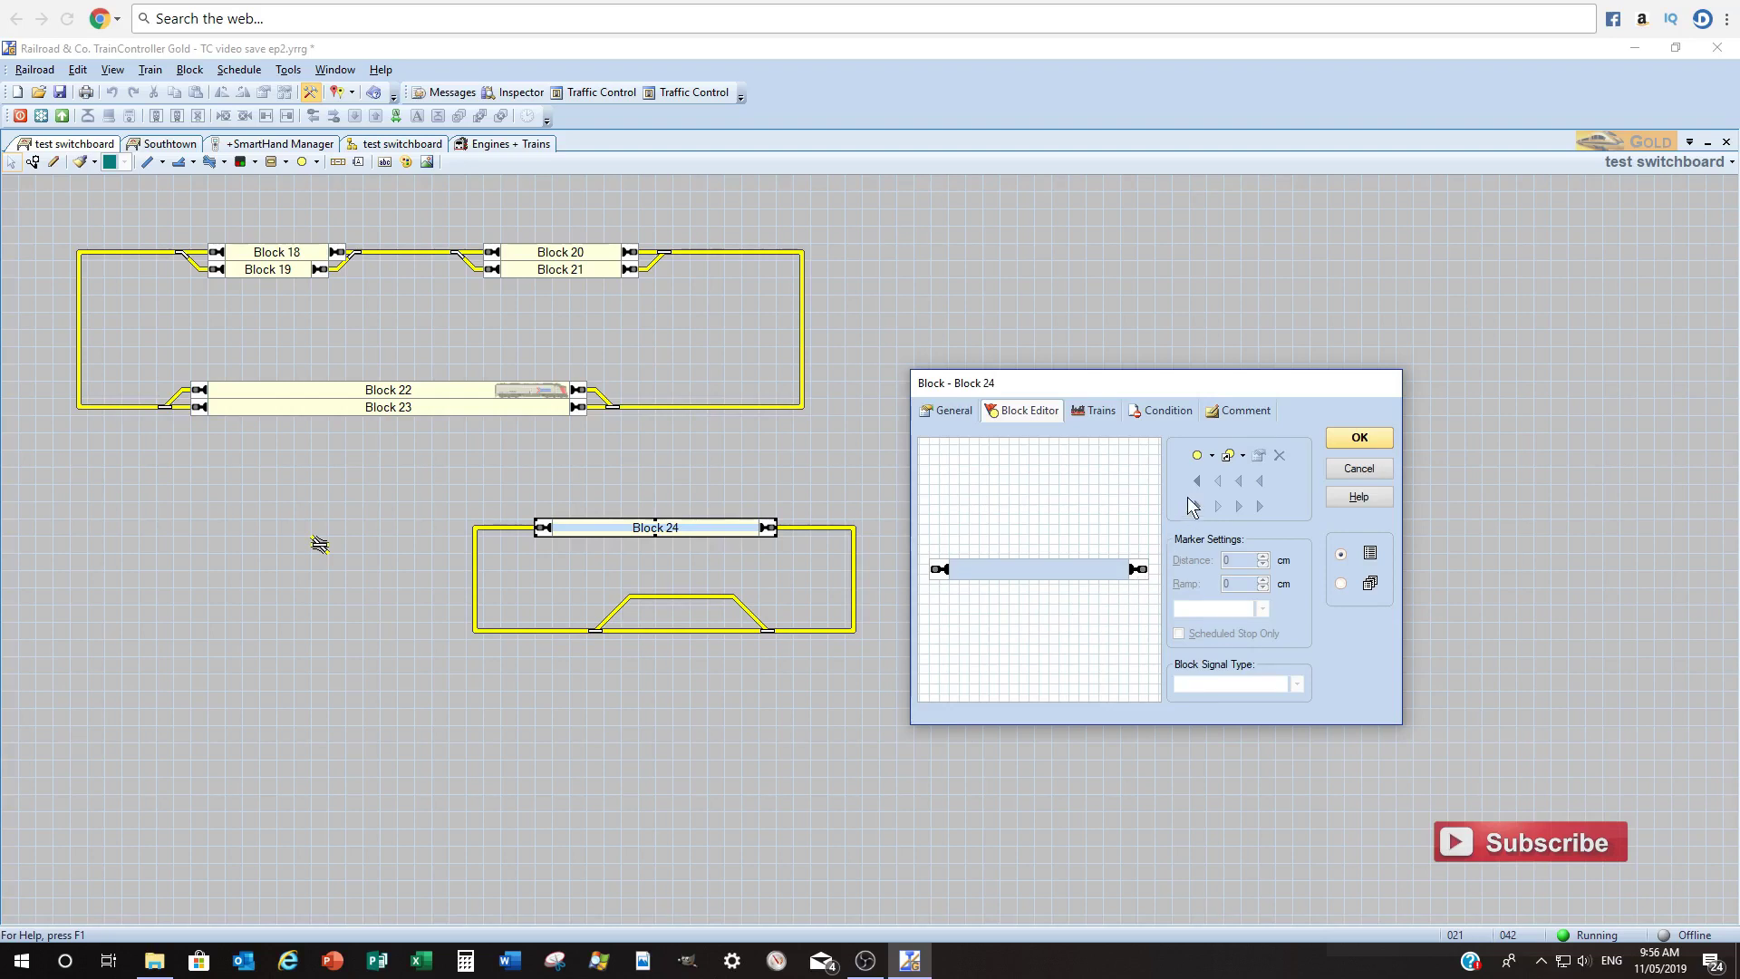
click(1211, 457)
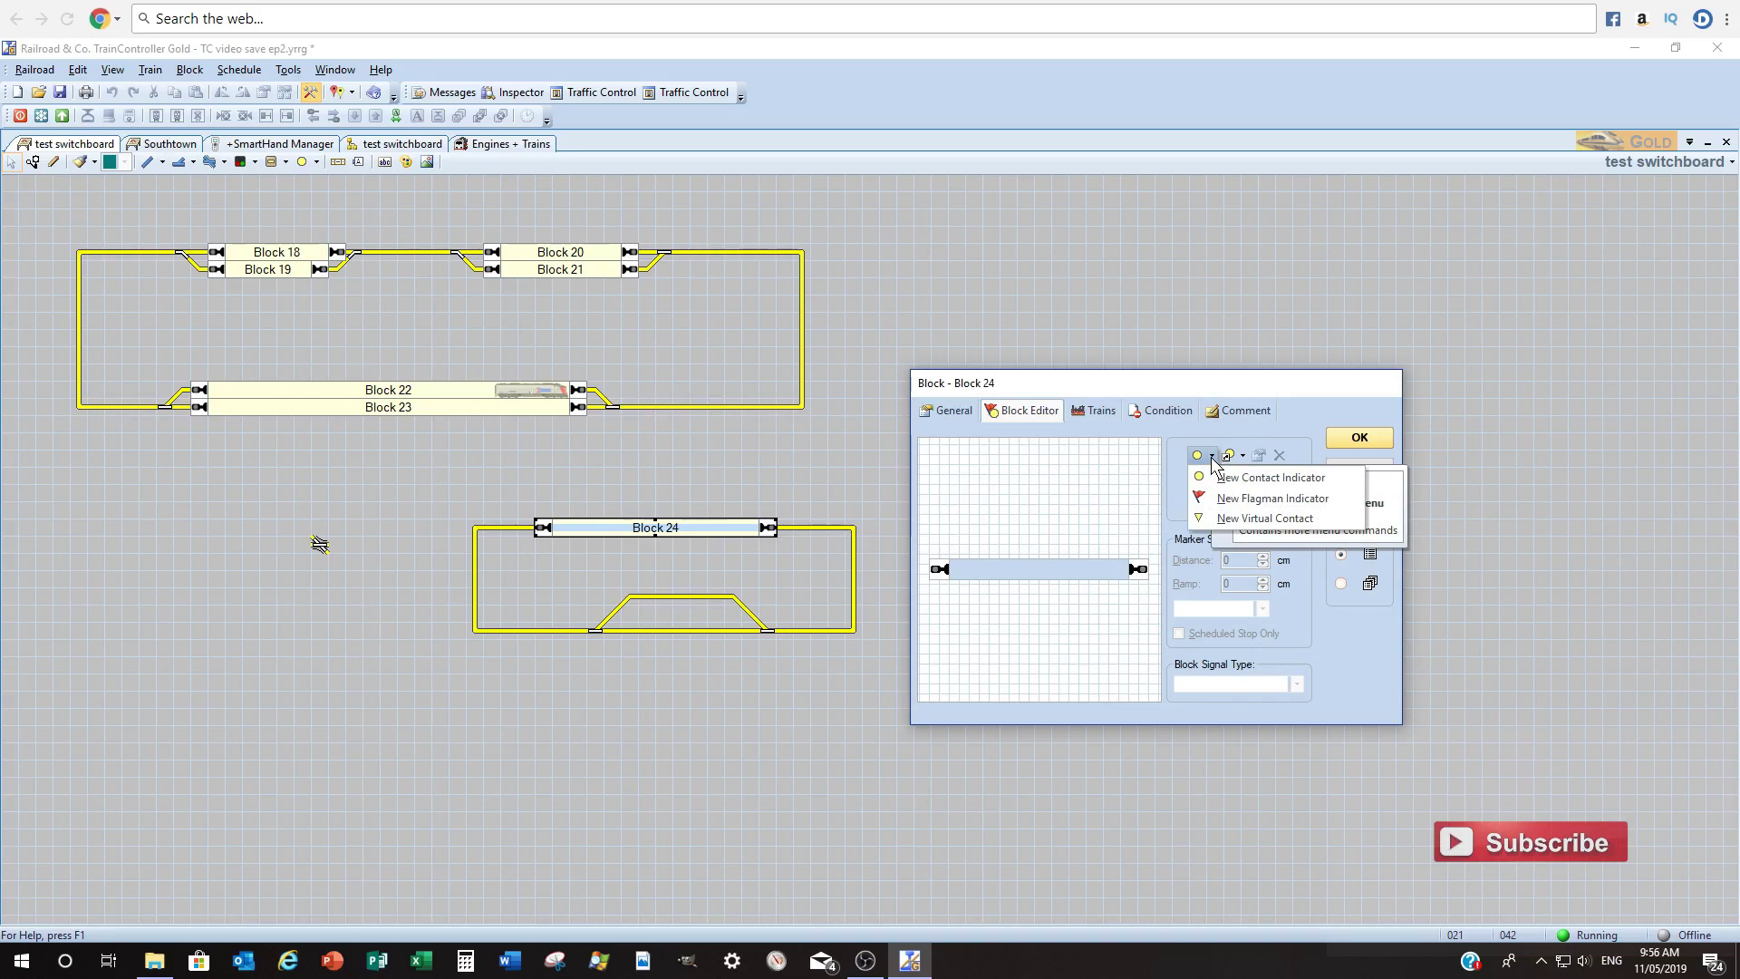
click(1212, 458)
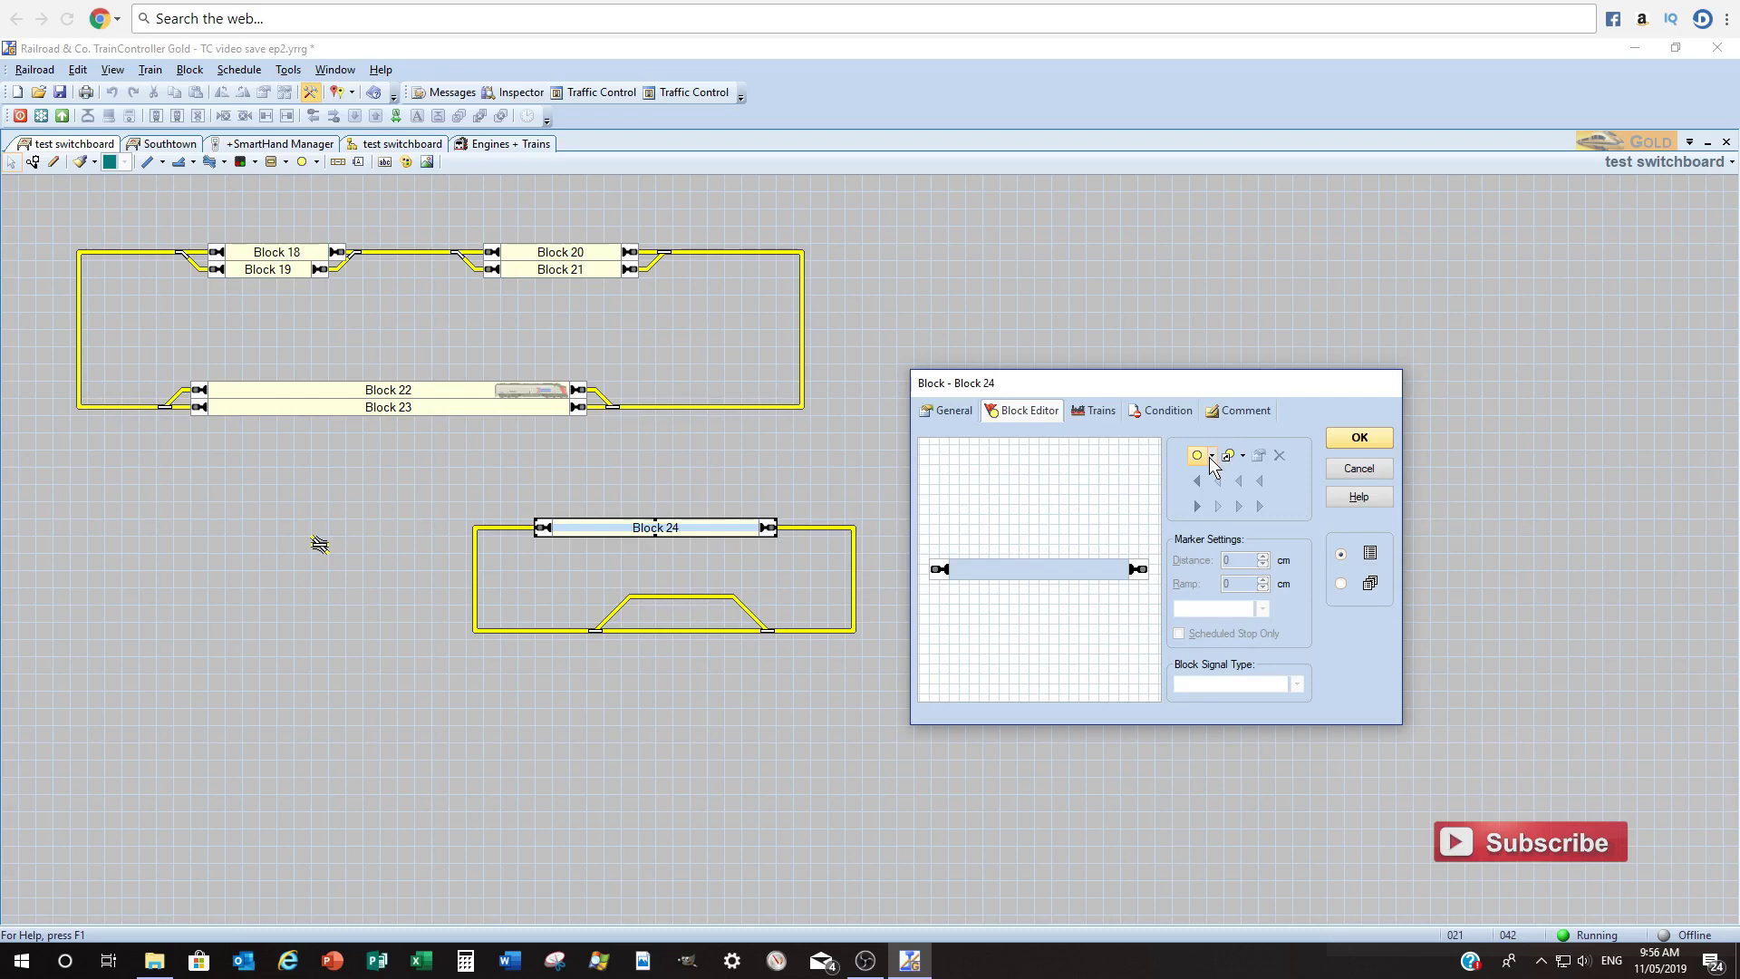
click(1212, 458)
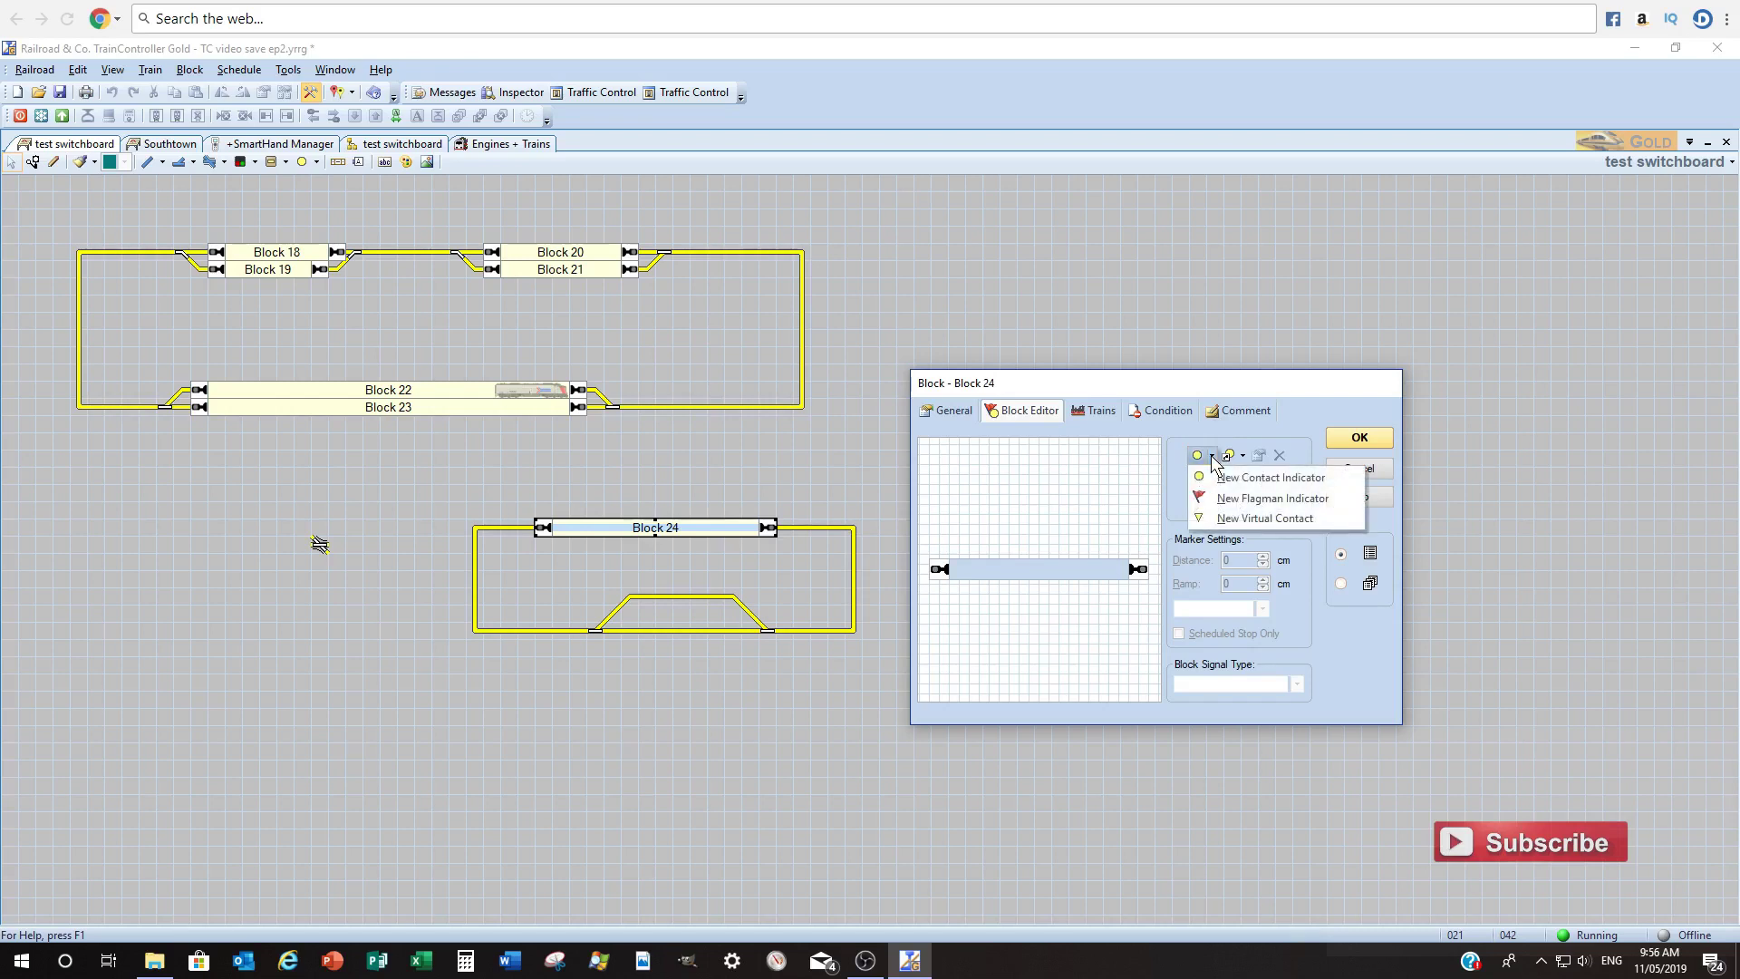
click(1254, 478)
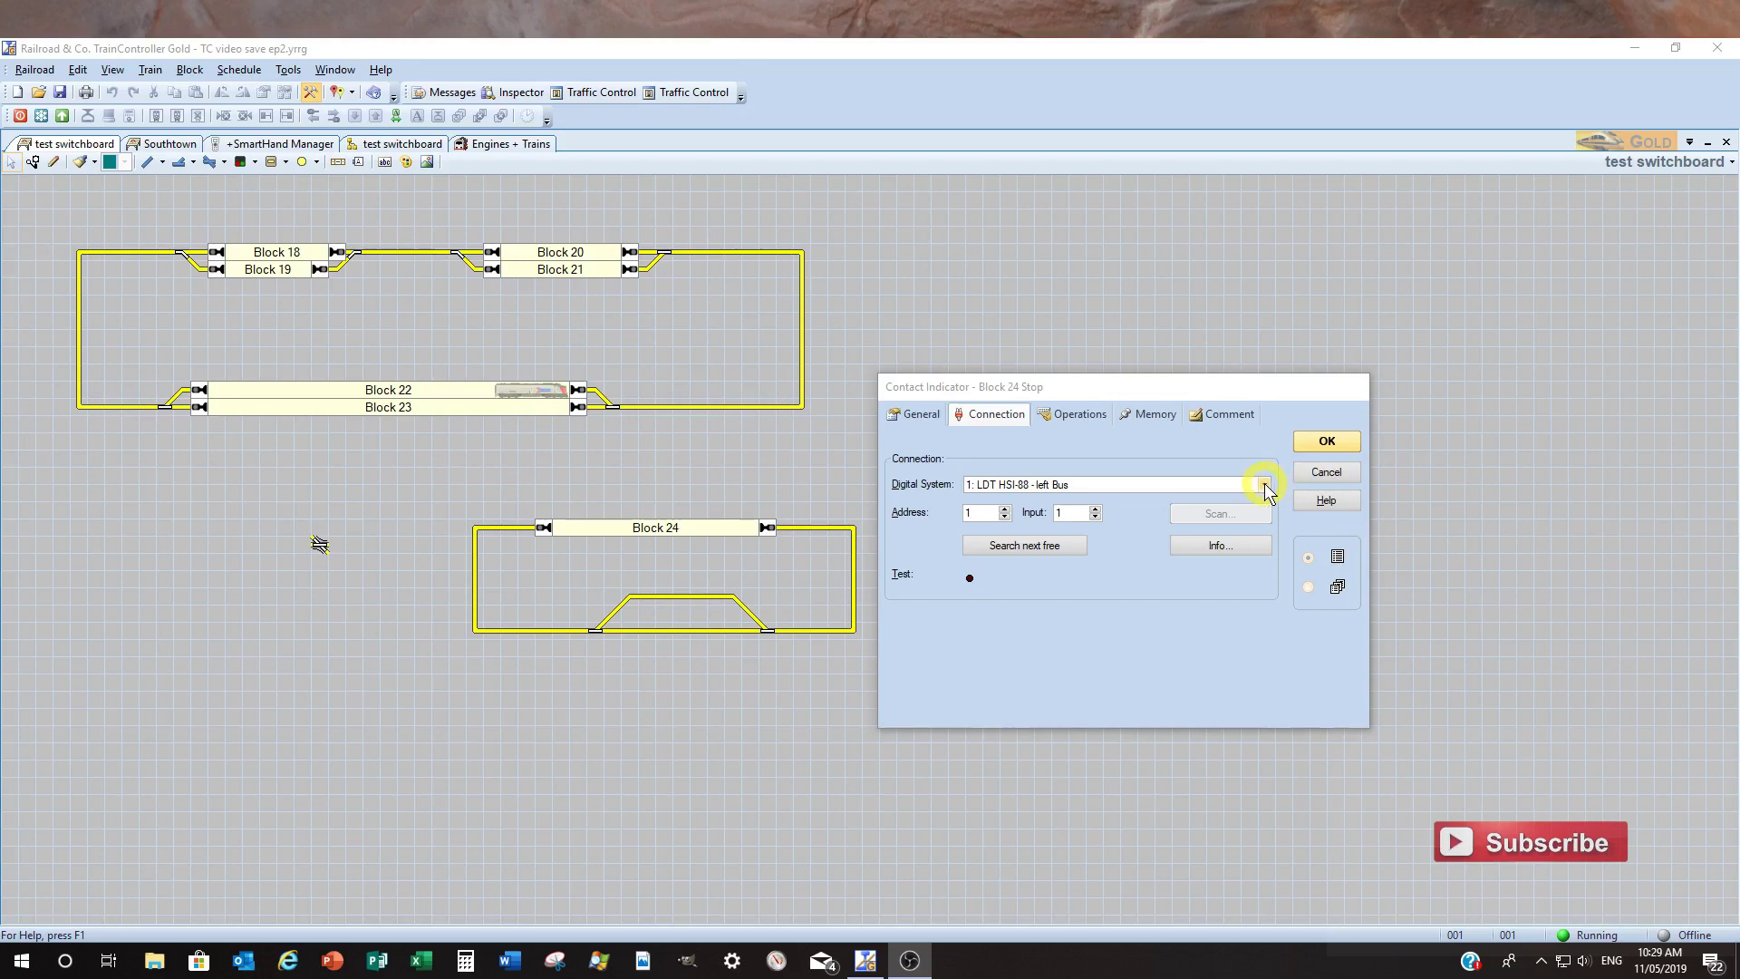
Bring up the Digital System list for Block 24 Stop to choose the LDT HSI-88 left bus.
click(1263, 486)
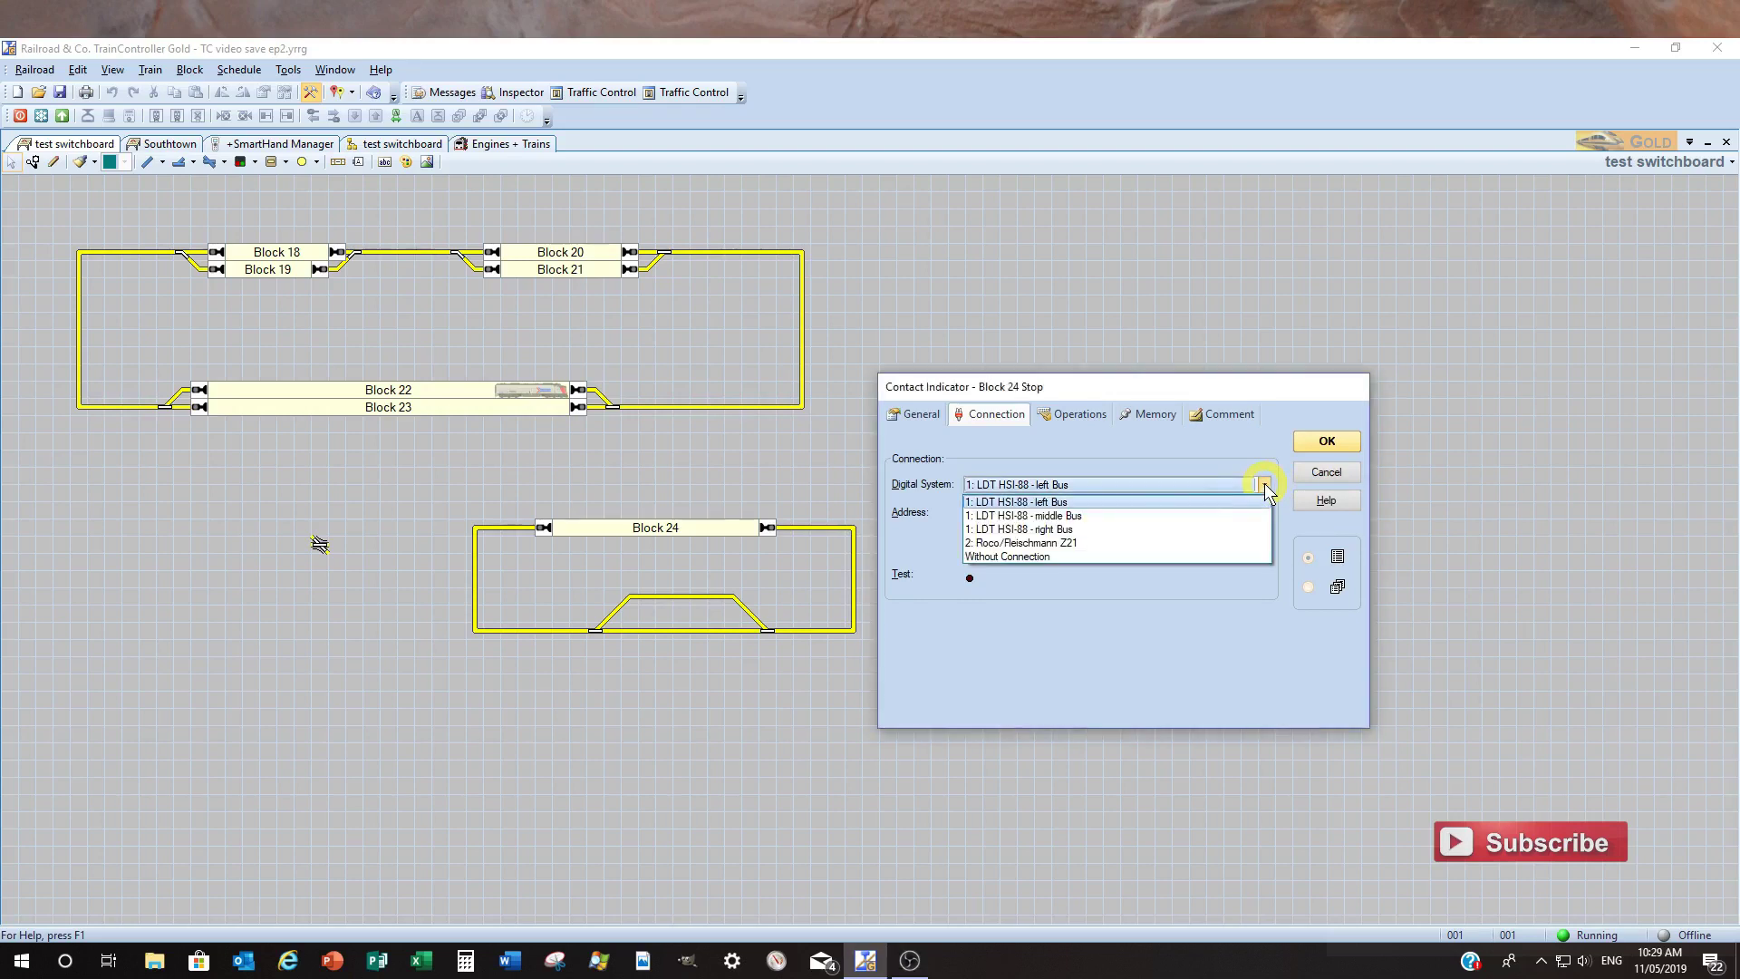
click(1054, 504)
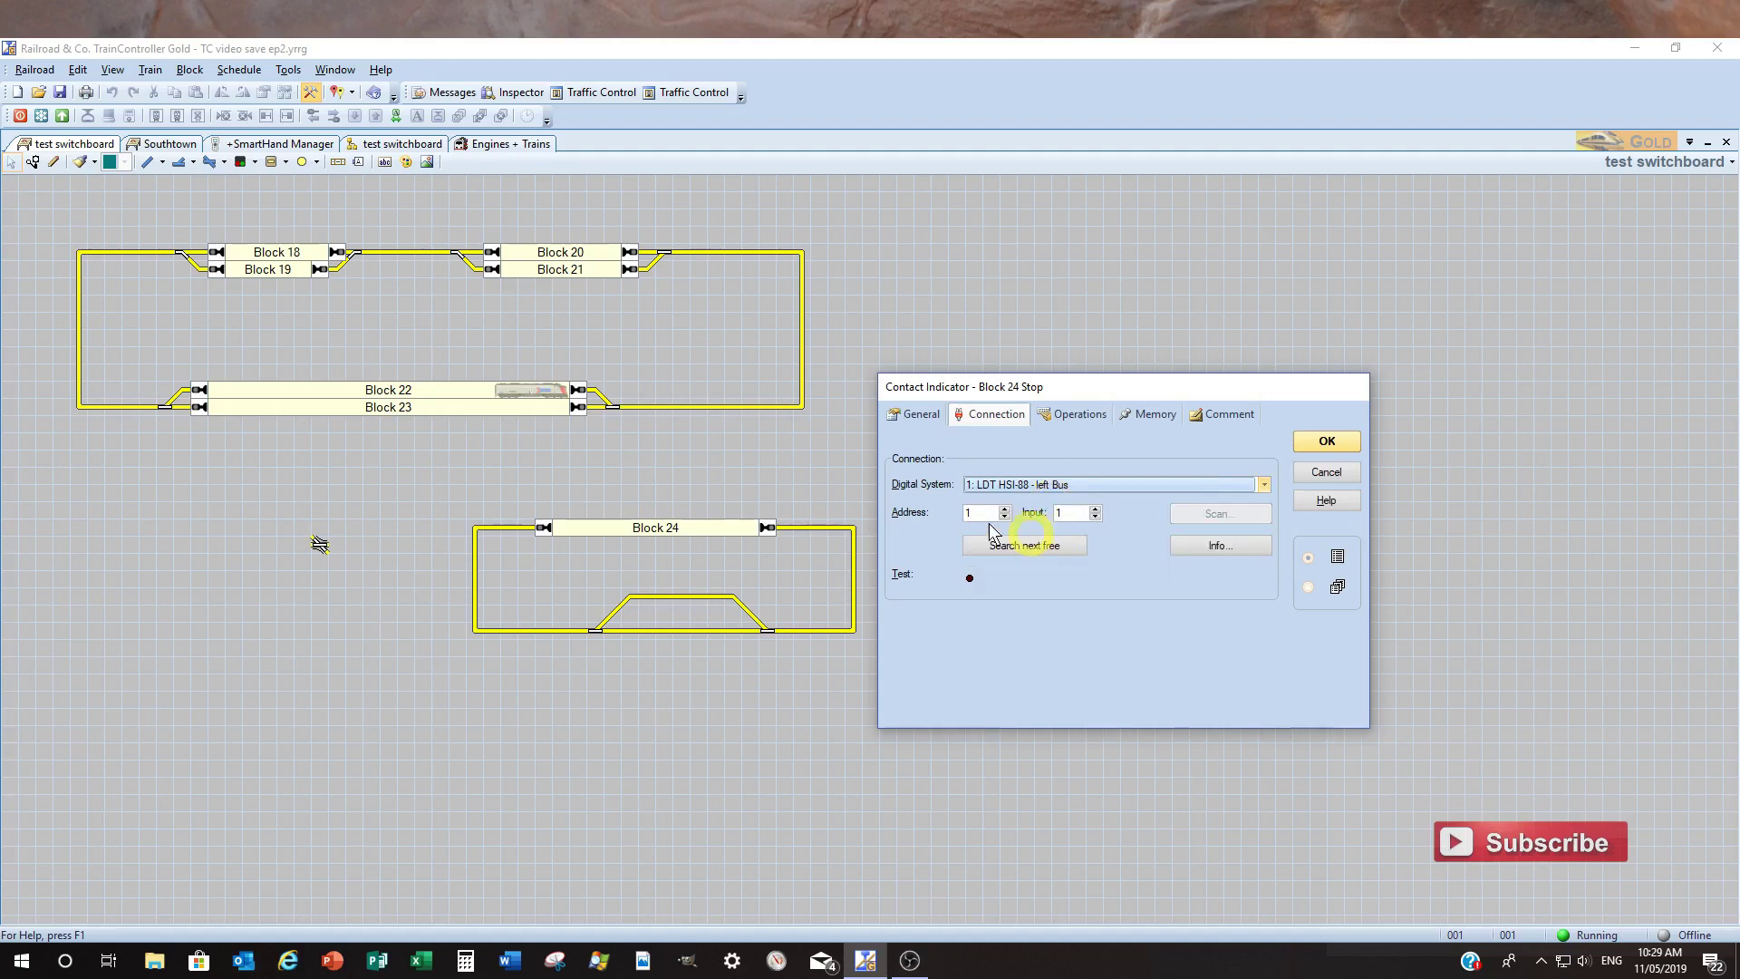